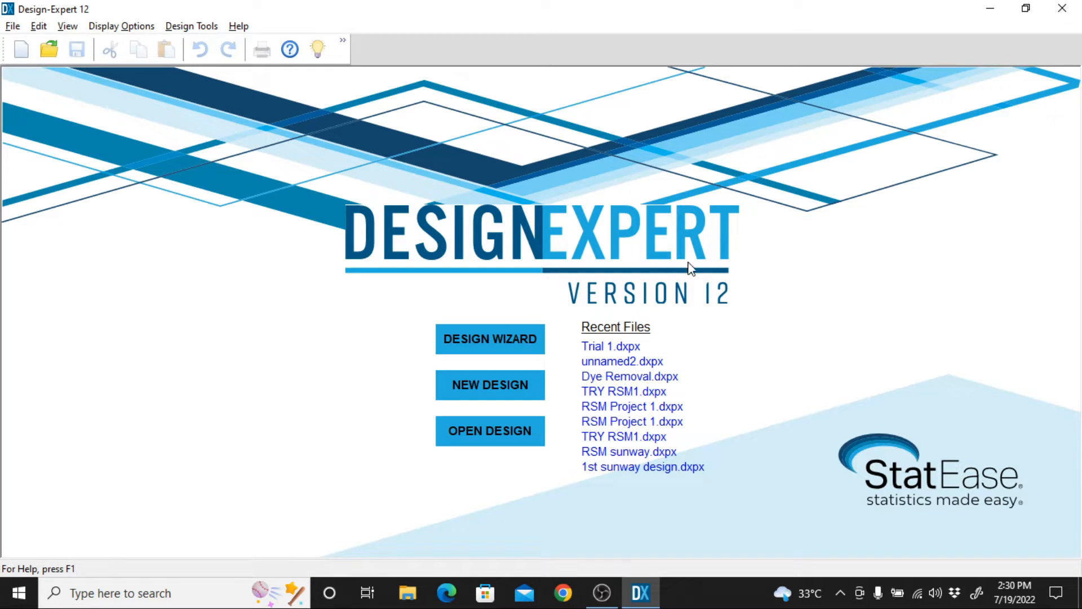
- Start a new design and choose the randomized Central Composite response surface type
left_click(464, 426)
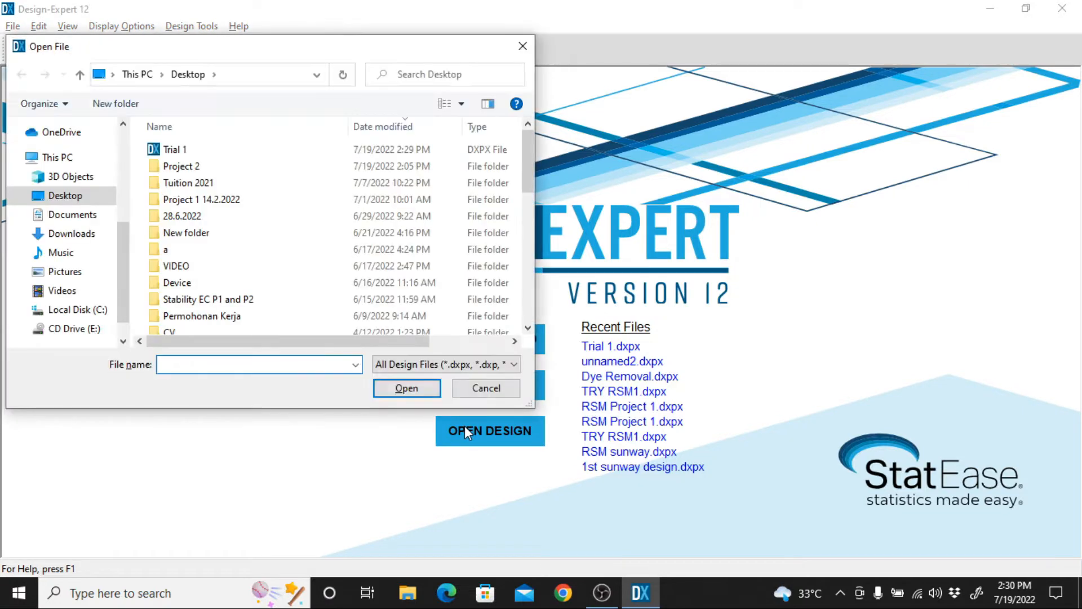
left_click(522, 47)
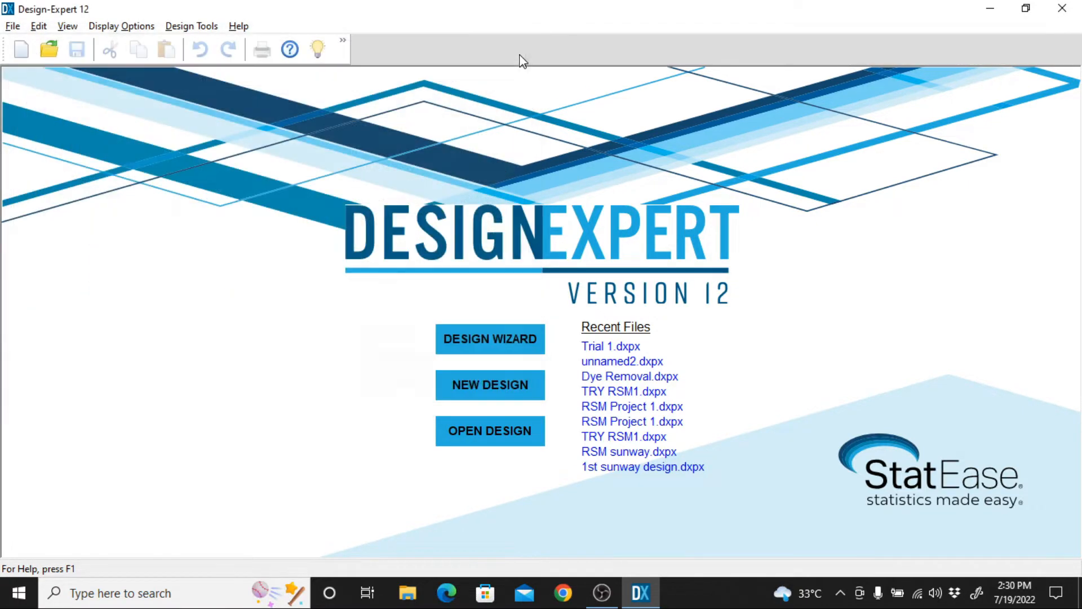
left_click(512, 386)
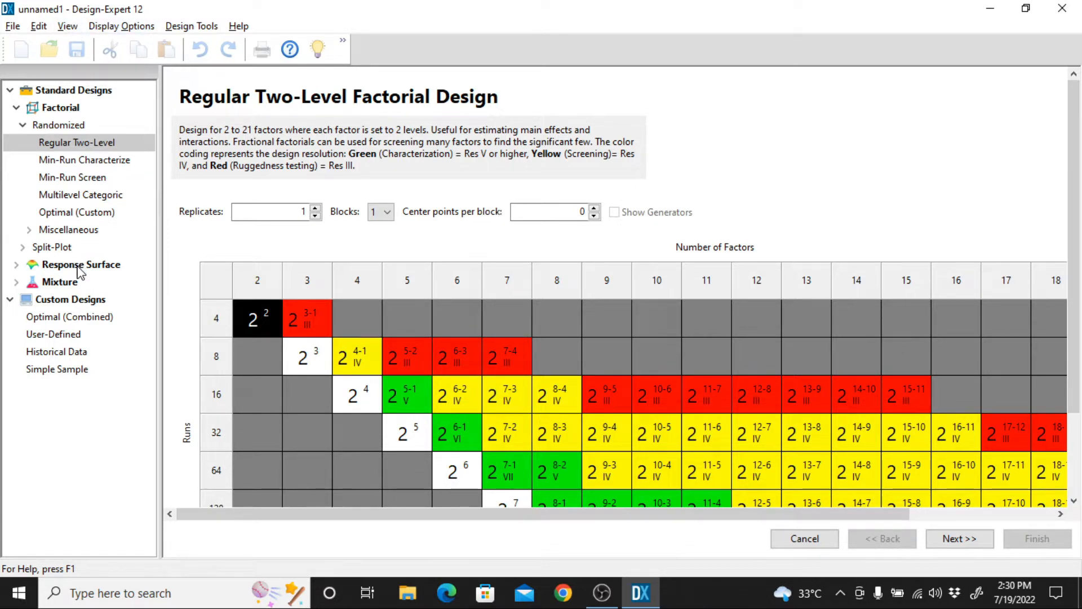
left_click(81, 266)
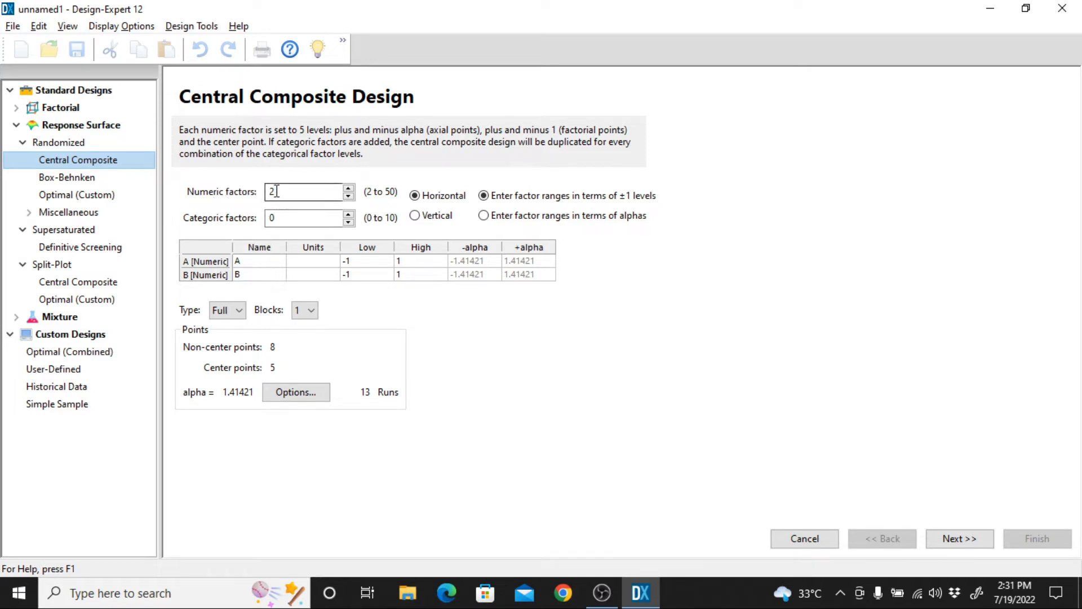
- Name the two numeric factors Time (A) and Voltage (B)
left_click(250, 261)
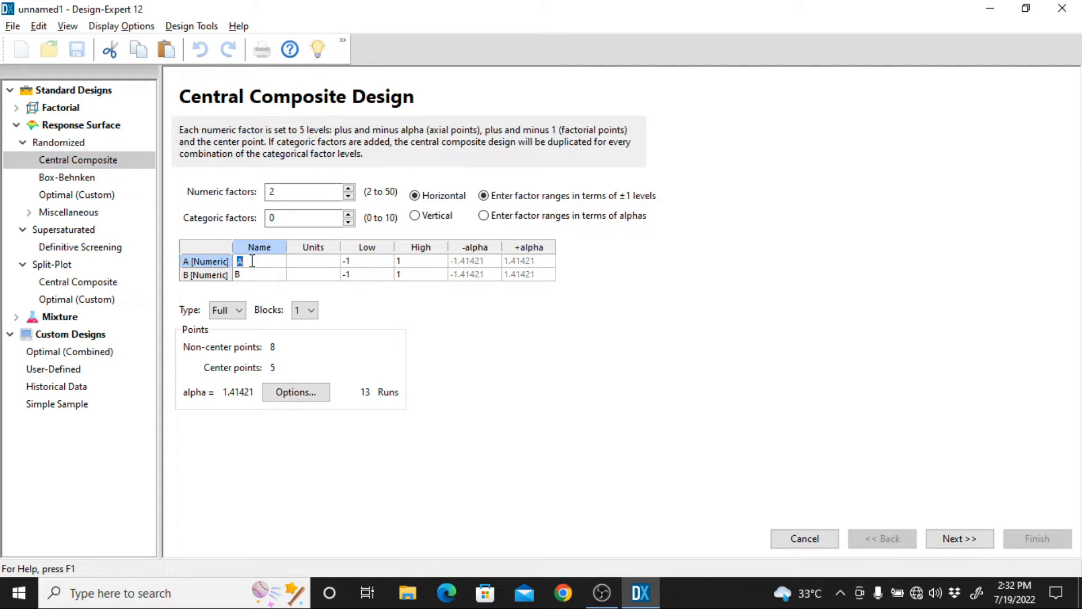
type("Time")
left_click(258, 274)
left_click(258, 274)
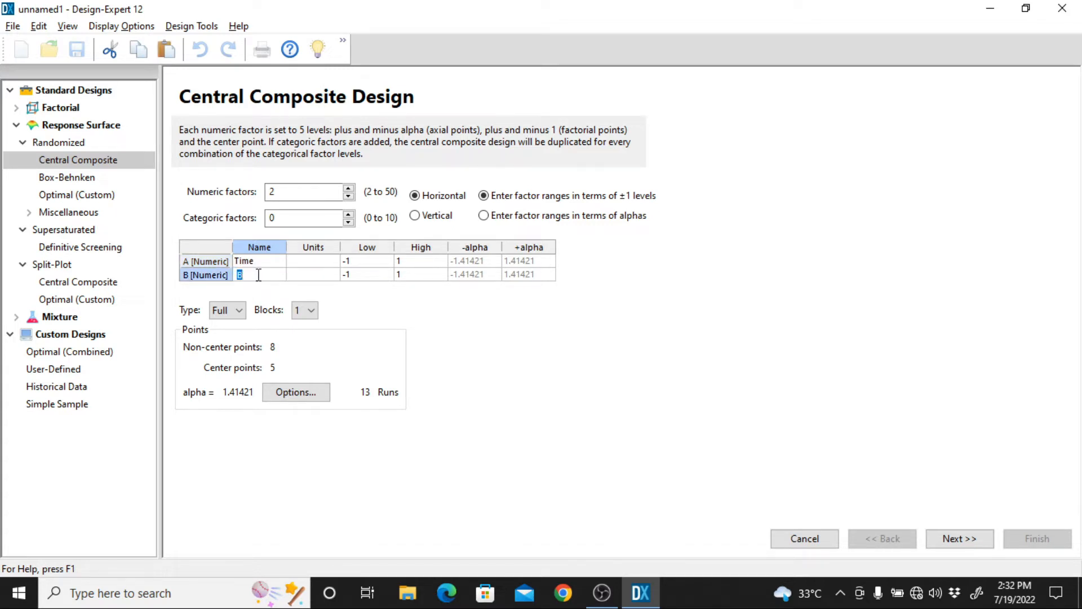
type("Voltage")
- Set the units to s for Time and V for Voltage
left_click(319, 260)
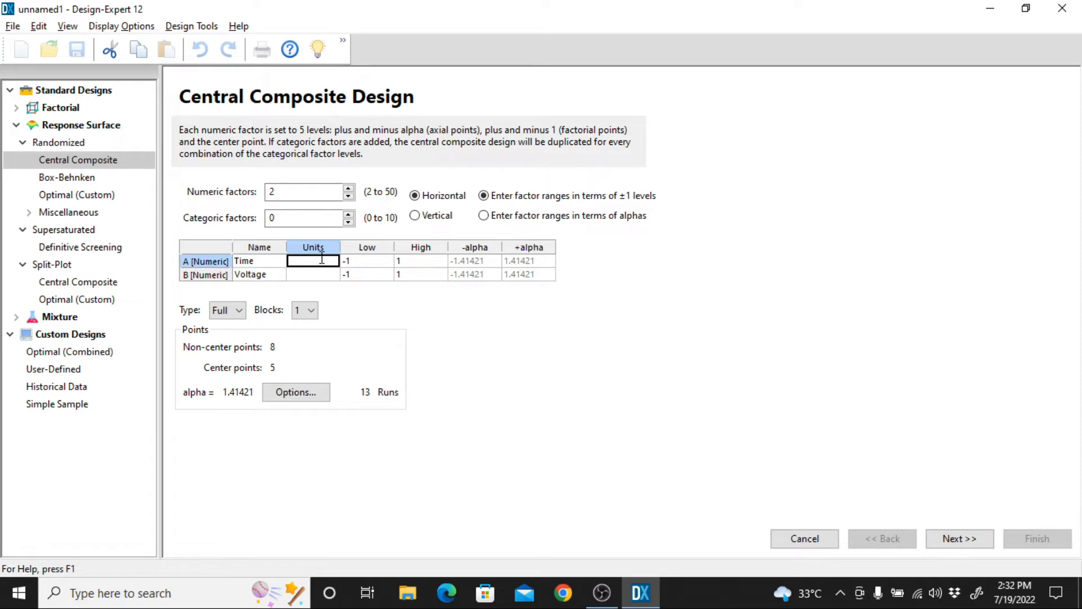
type("s")
left_click(323, 275)
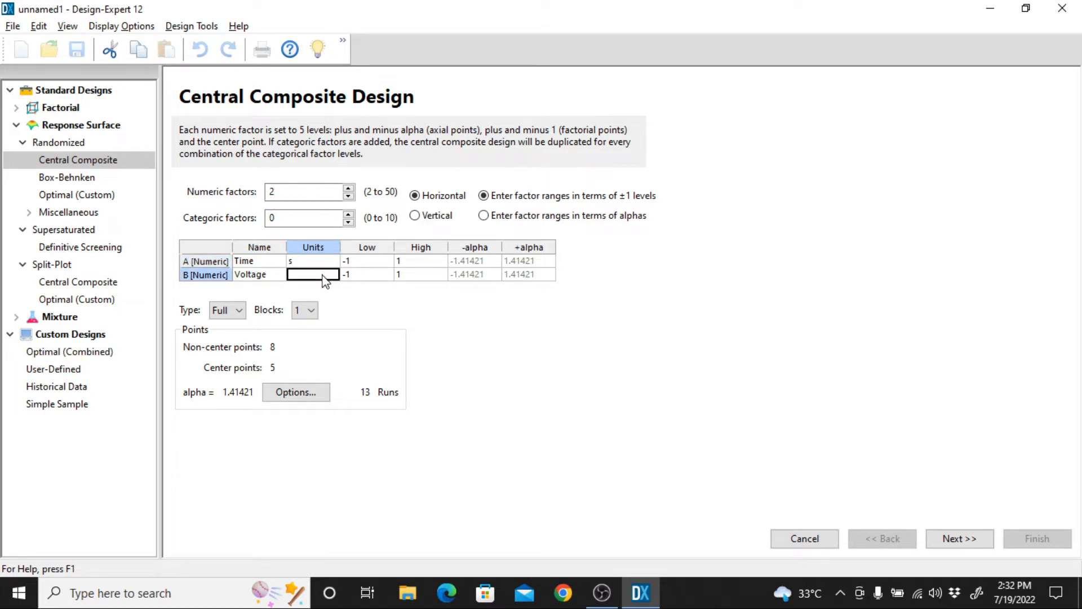
type("V")
- Set the Time factor's range to a low of 100 and a high of 600
left_click(366, 263)
left_click(369, 262)
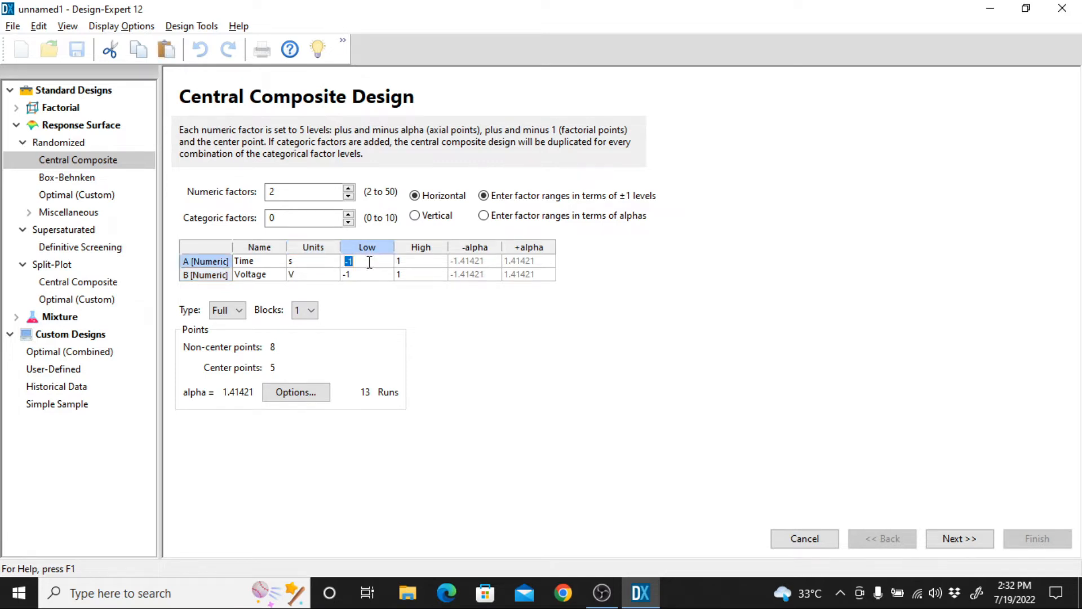
type("100")
left_click(410, 262)
left_click(411, 261)
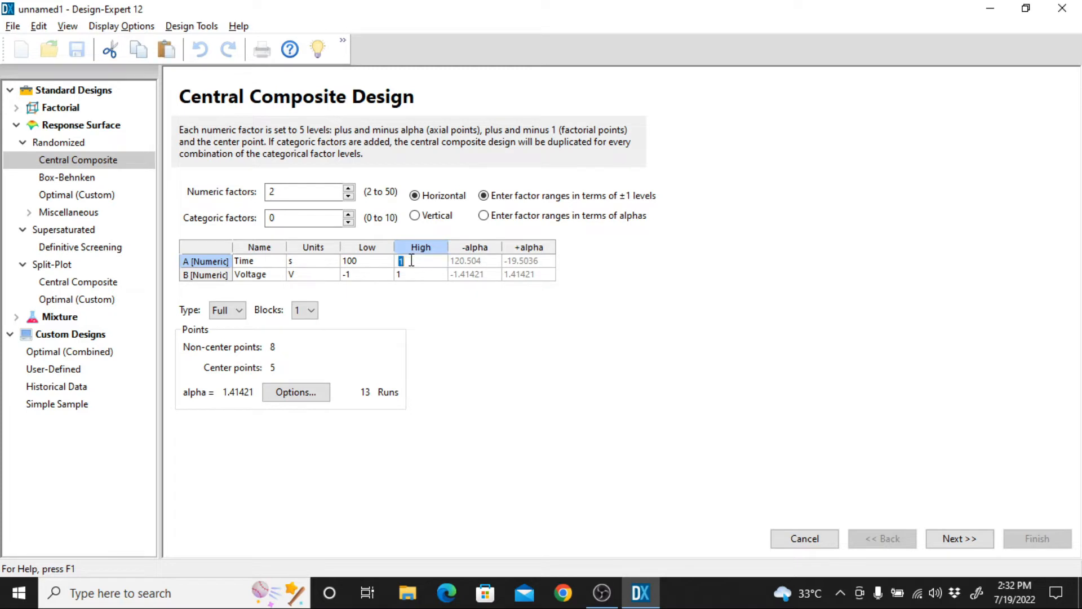
type("600")
- Set the Voltage factor's range to a low of 1 and a high of 1.5
left_click(364, 276)
left_click(365, 277)
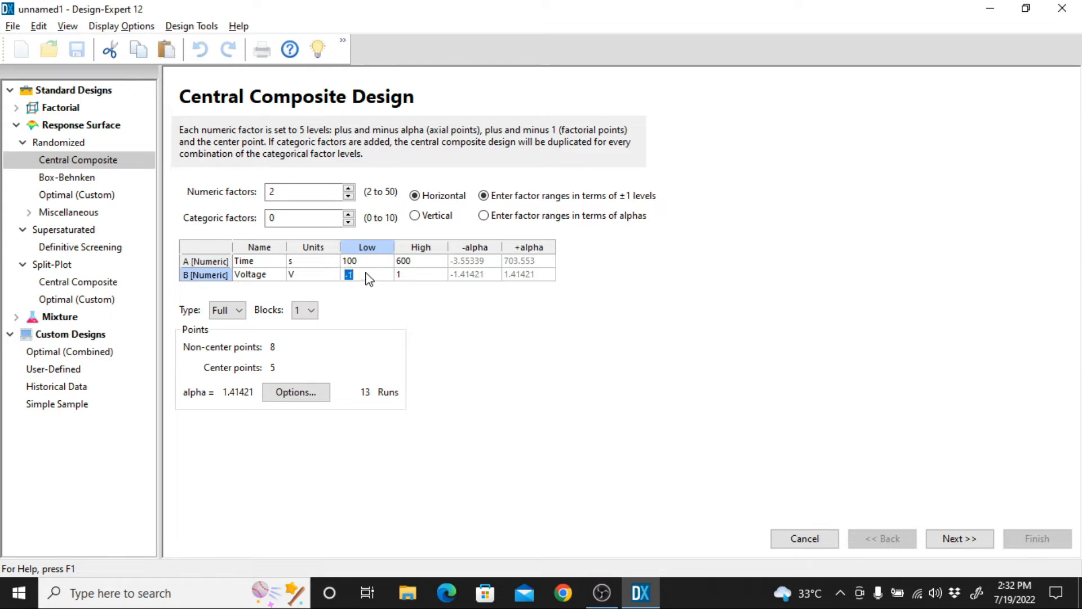
type("1")
key("Return")
left_click(413, 279)
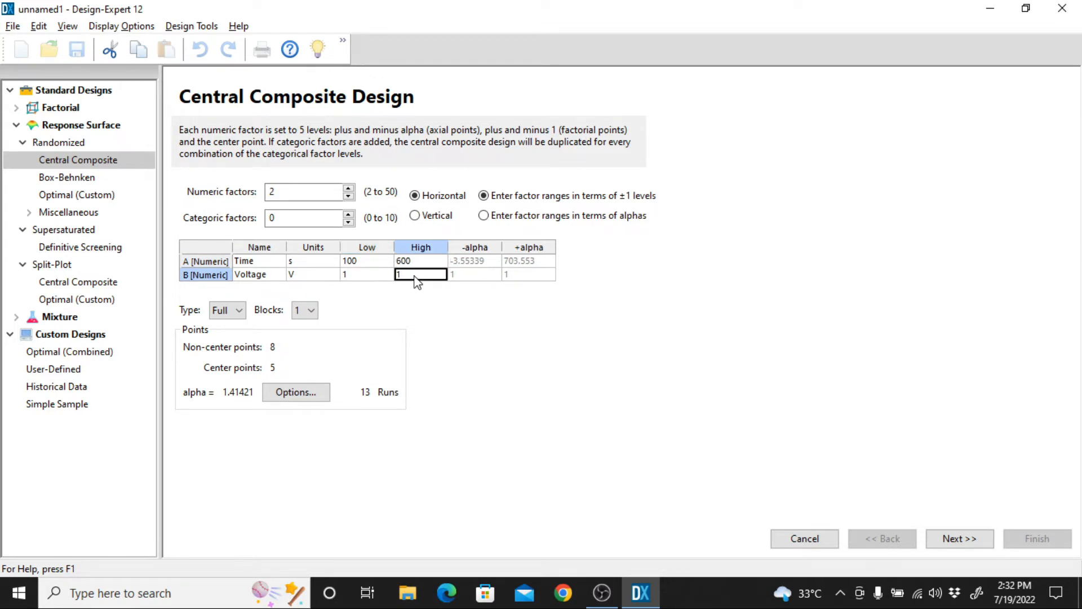
left_click(414, 278)
type("1.5")
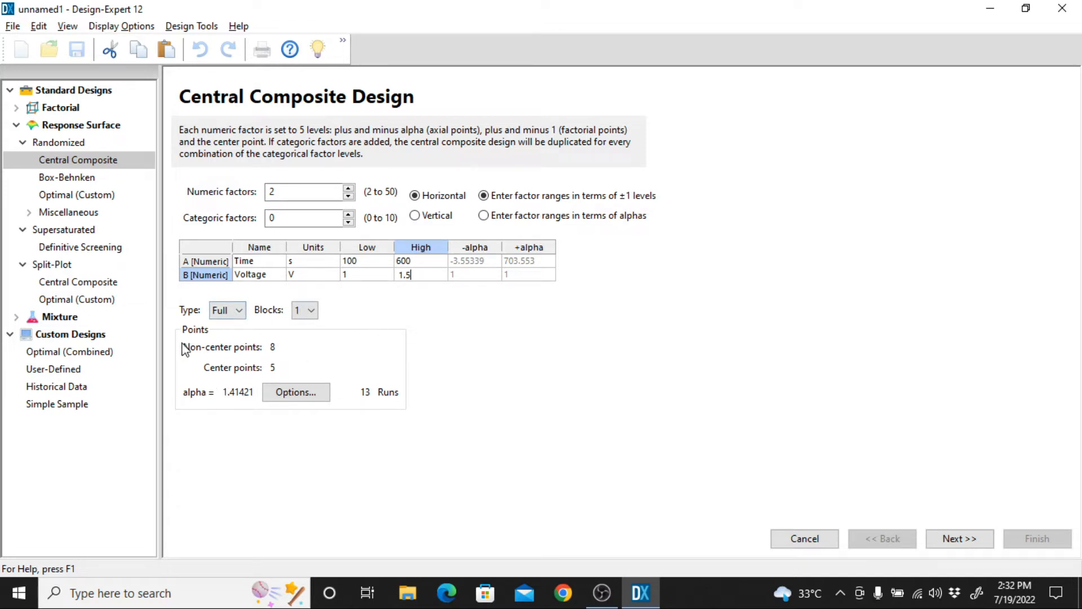
- Configure the central composite options with 5 center points and a face centered alpha
left_click(309, 393)
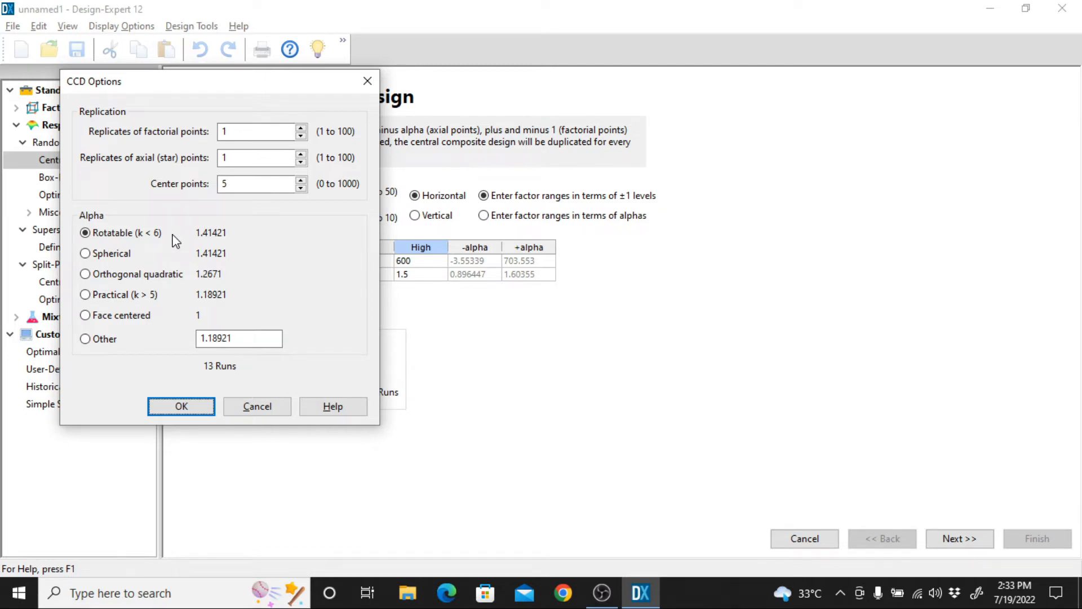
left_click(86, 317)
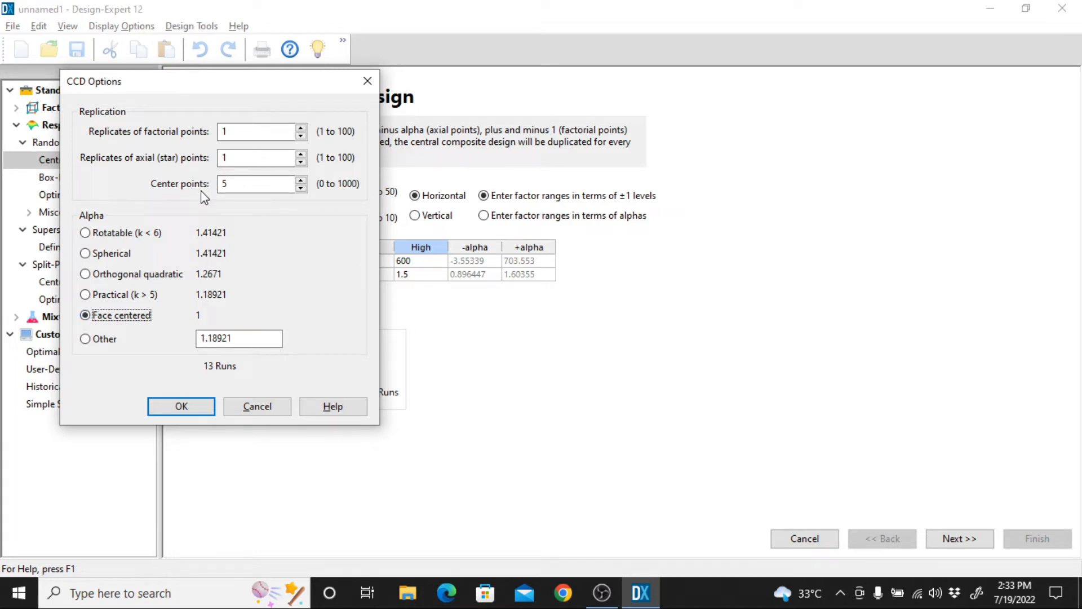
left_click(301, 187)
left_click(301, 188)
left_click(301, 188)
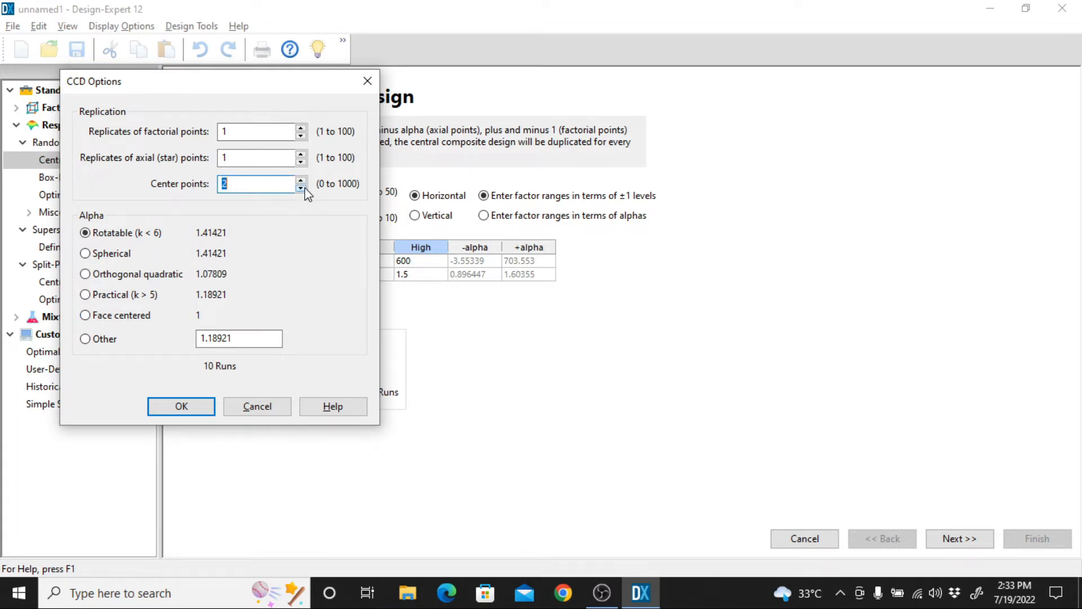
left_click(301, 180)
left_click(301, 180)
left_click(302, 180)
left_click(85, 316)
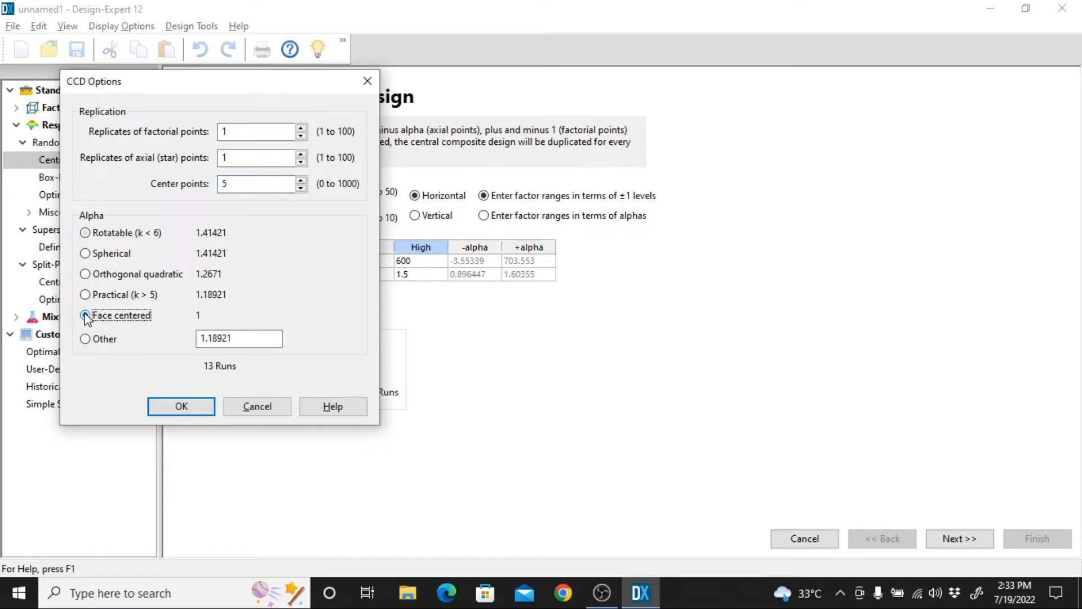
left_click(171, 408)
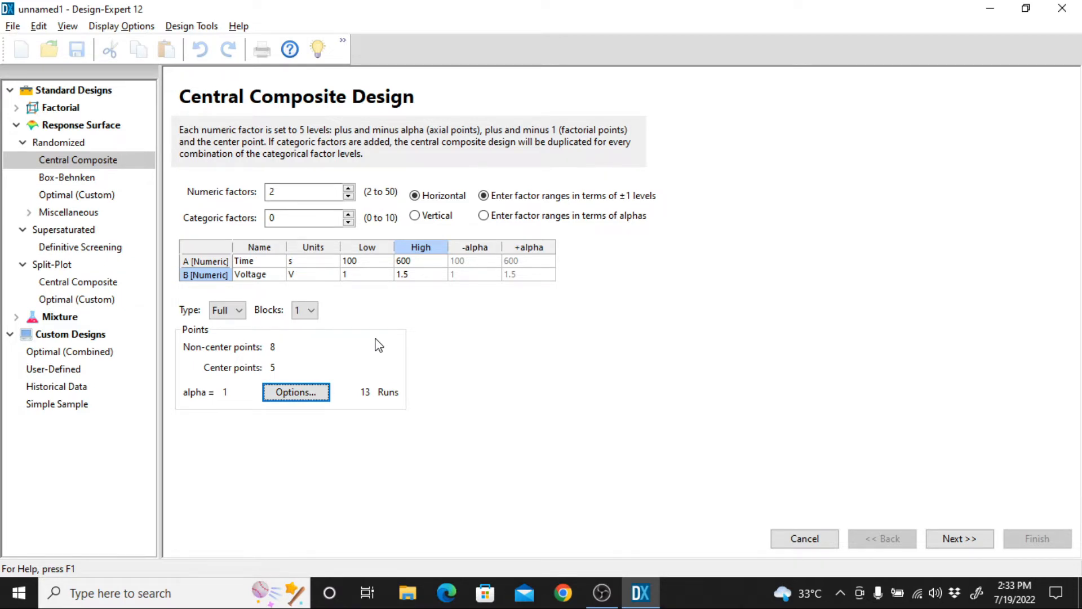
- Proceed to the response setup and define the response as Specific capacitance with units F/g
left_click(952, 539)
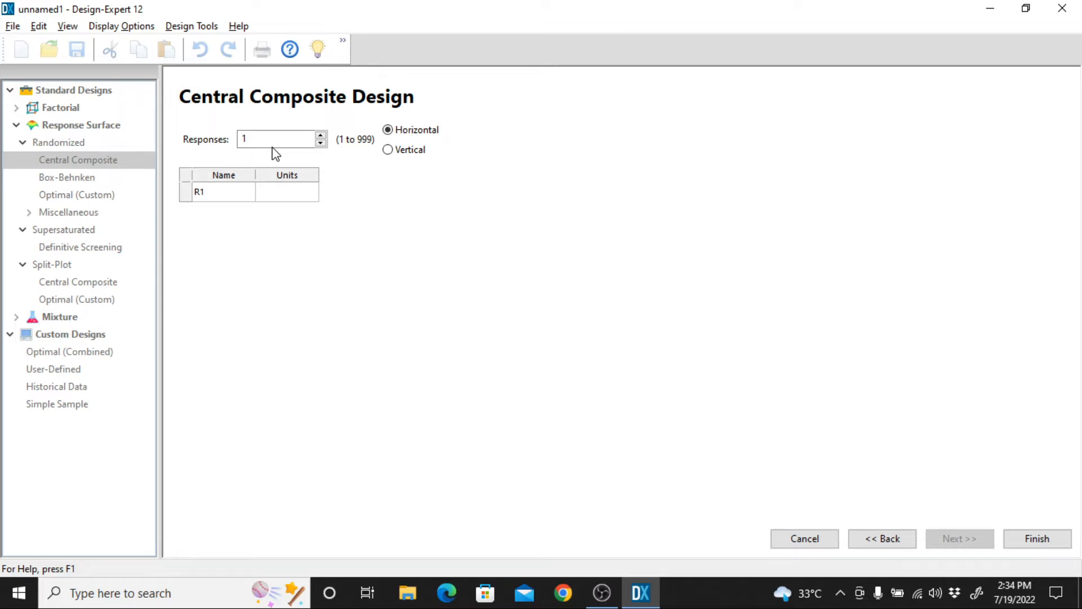
left_click(225, 188)
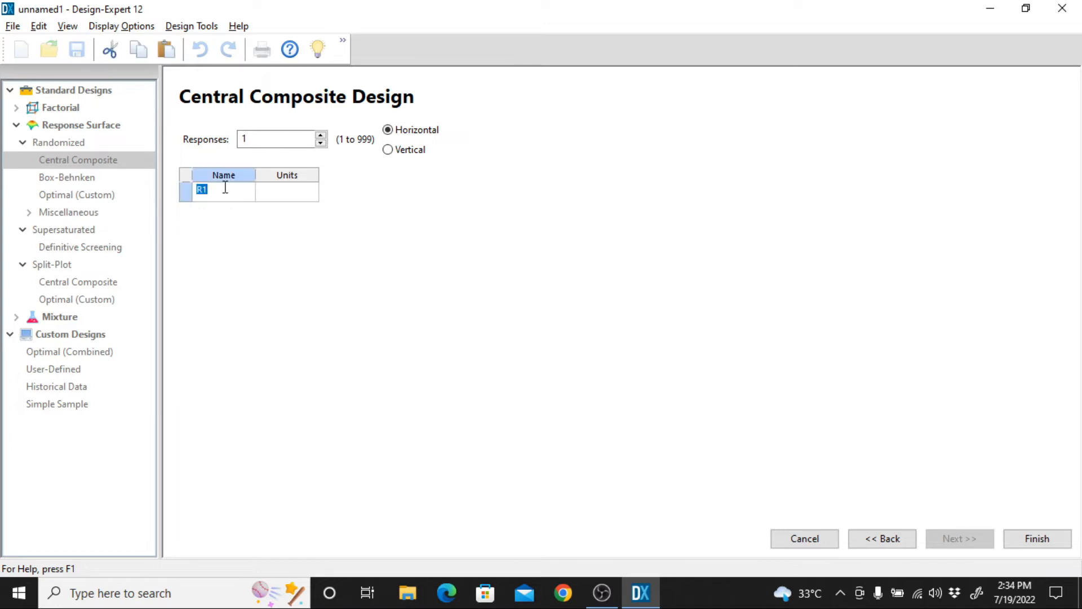
type("S")
type("pecific capacitance")
left_click(303, 192)
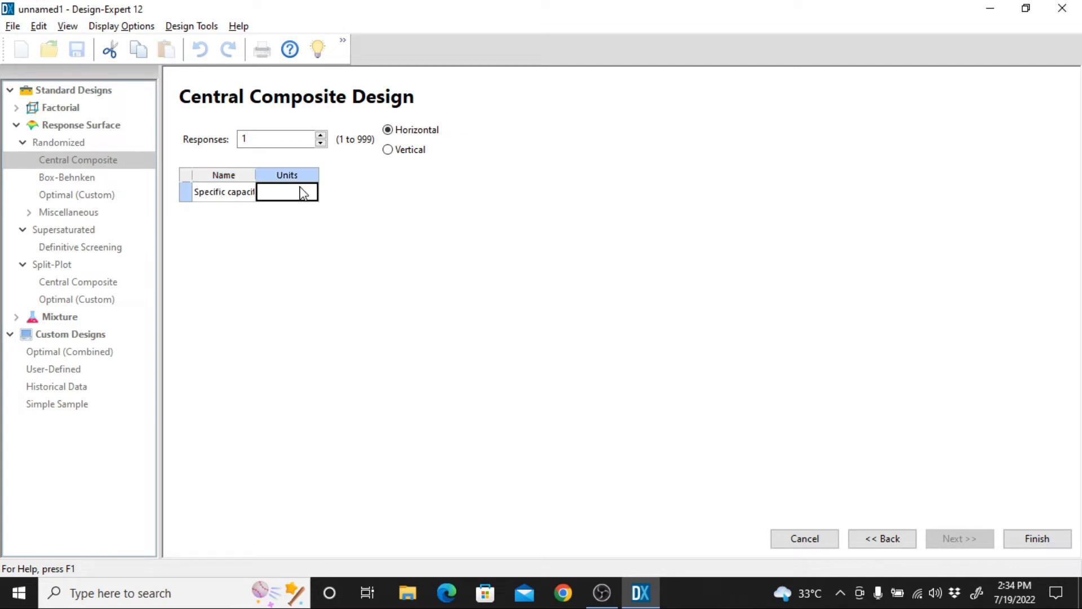
type("F/g")
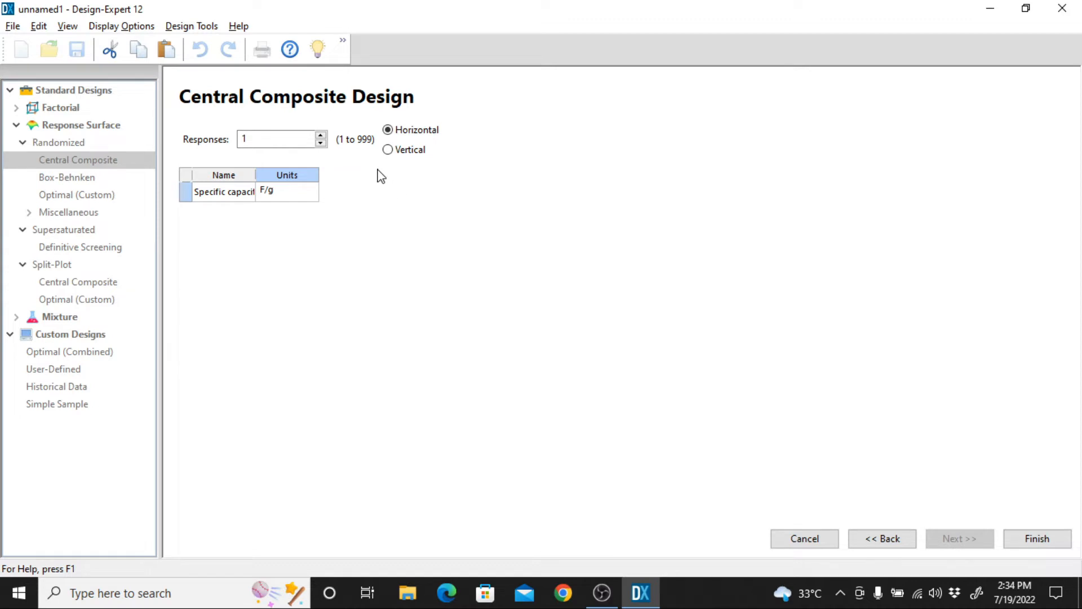
- Keep the number of responses at 1 and generate the design table
left_click(320, 135)
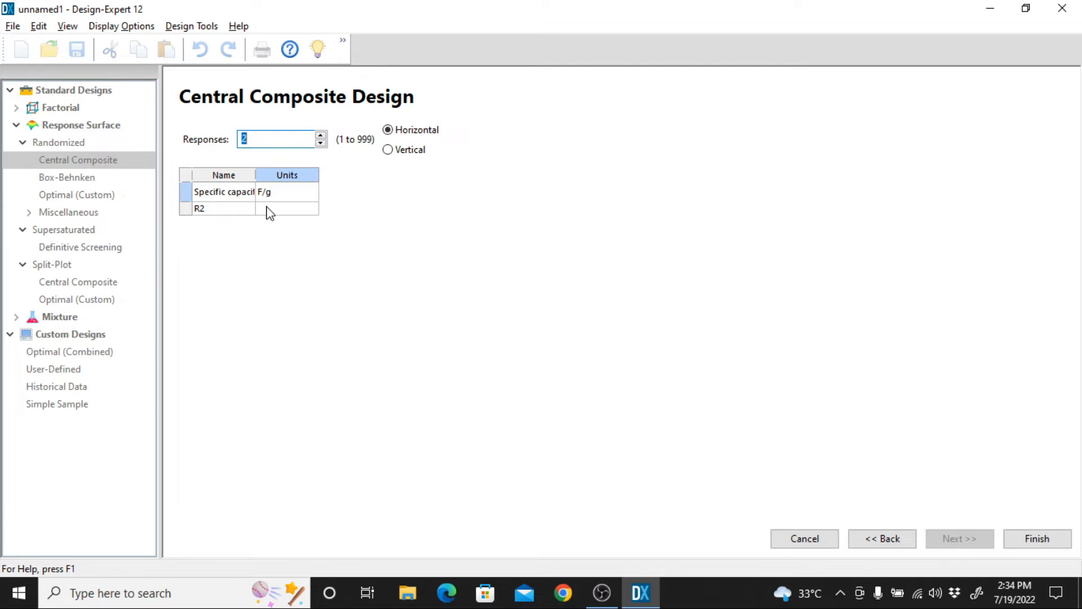
left_click(321, 144)
left_click(1039, 542)
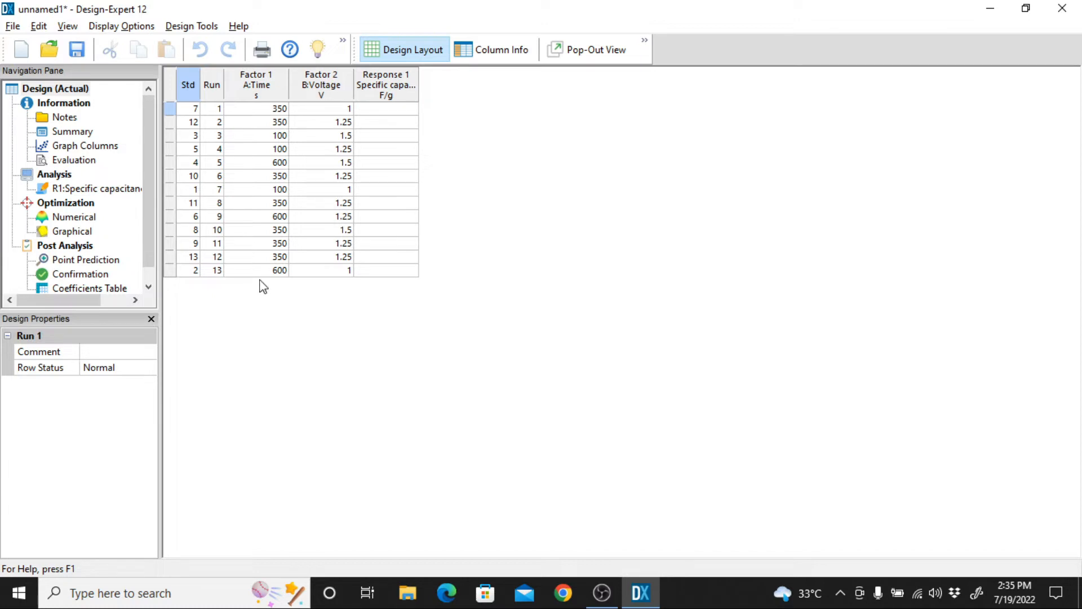
- Examine the repeated center-point runs at 350 s and 1.25 V in the design table
left_click_drag(278, 261, 346, 248)
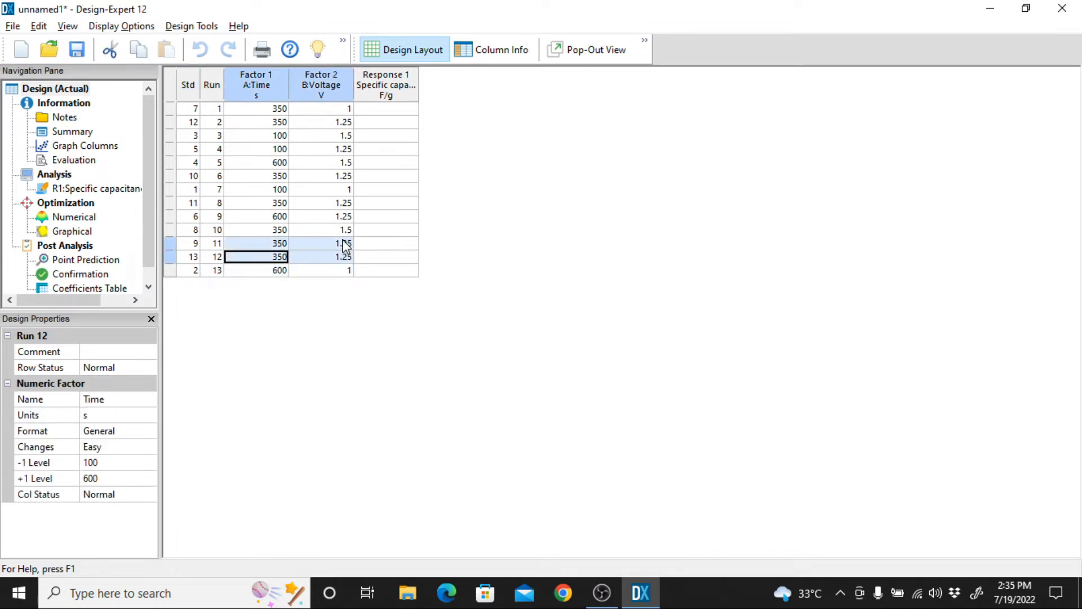
left_click_drag(285, 207, 332, 207)
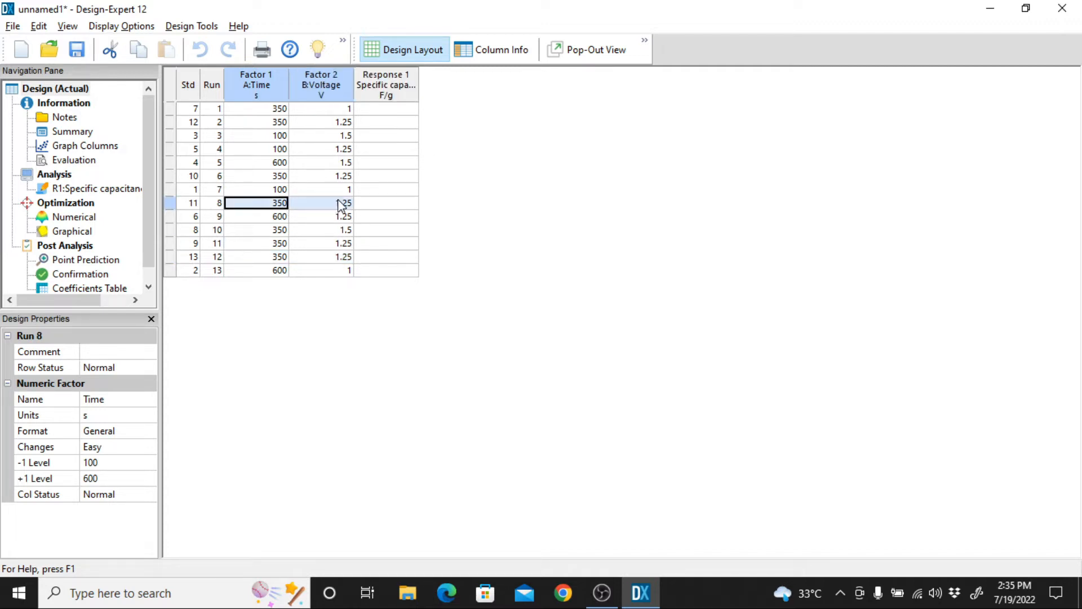
left_click_drag(285, 177, 327, 185)
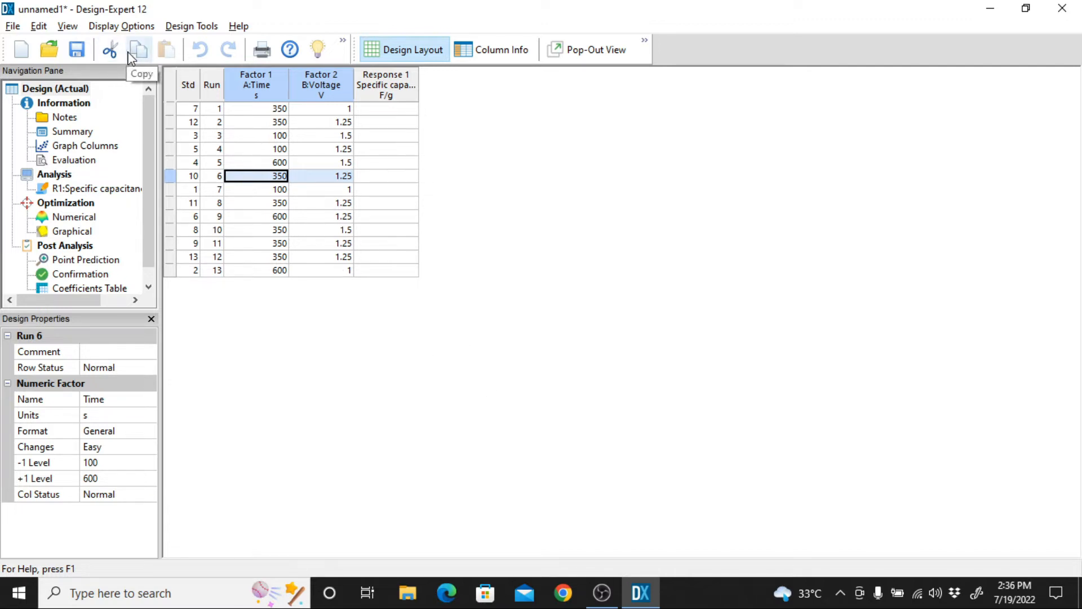
- Open the Trial 1 design file from the Desktop without saving changes to the current design
left_click(20, 29)
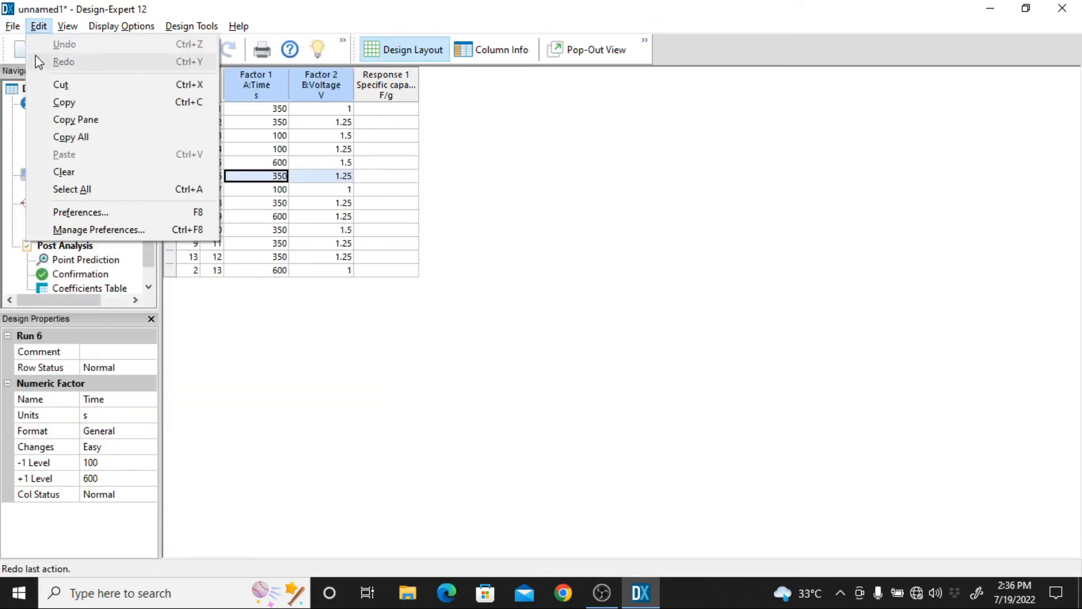
left_click(29, 62)
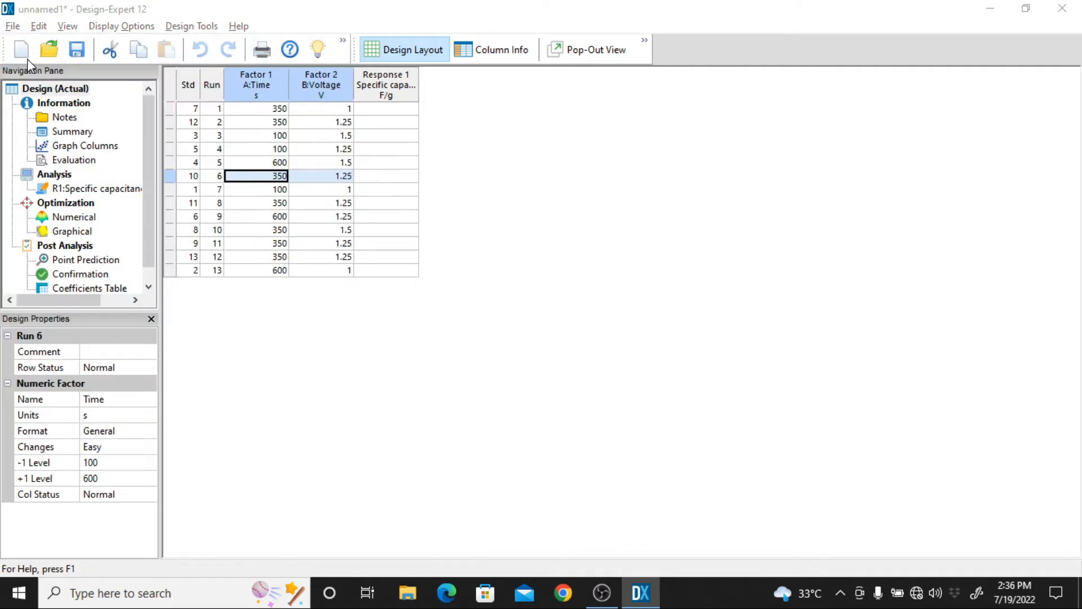
left_click(200, 150)
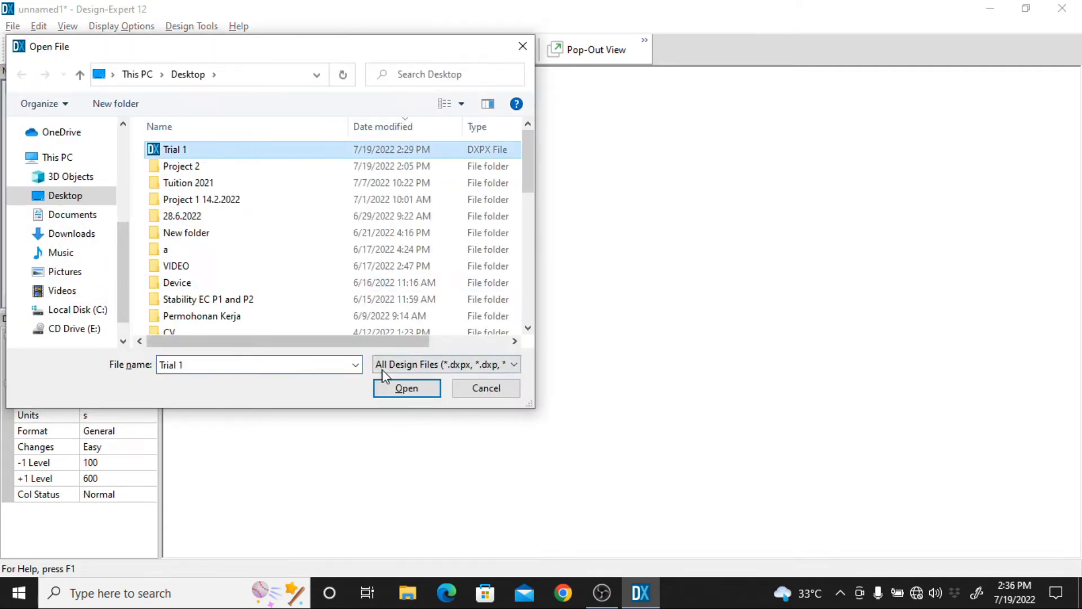
left_click(407, 390)
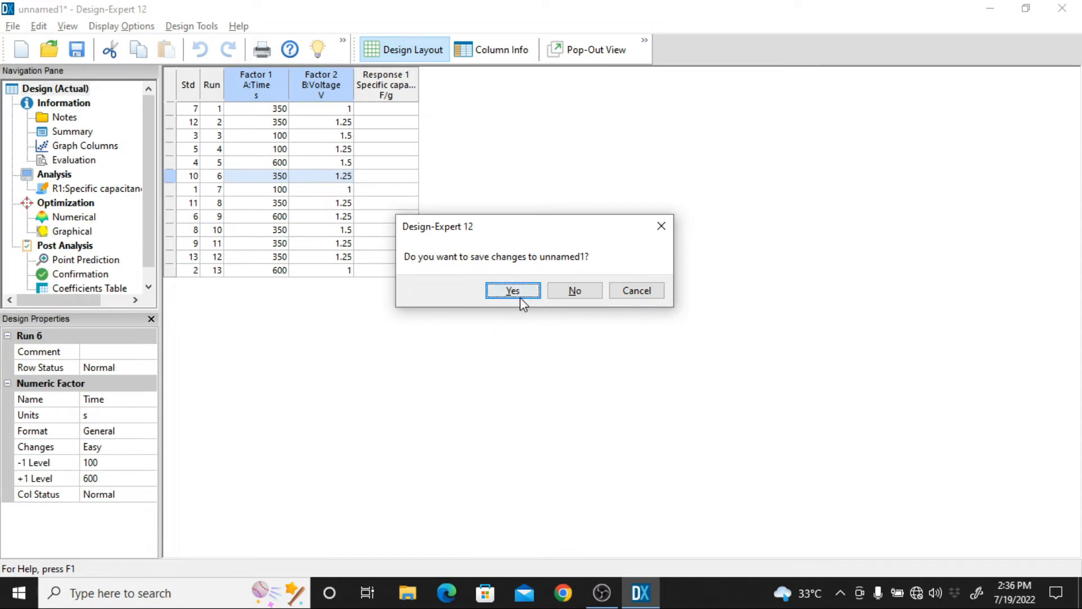
left_click(567, 293)
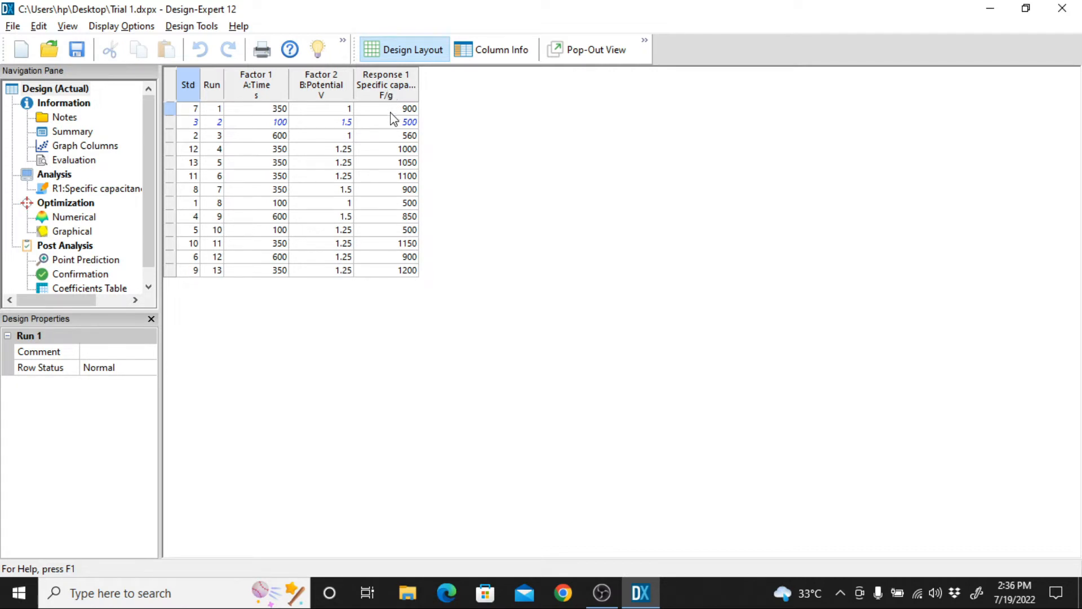
- Review the transformation options, fit summary and model terms for the Specific capacitance response
left_click(65, 191)
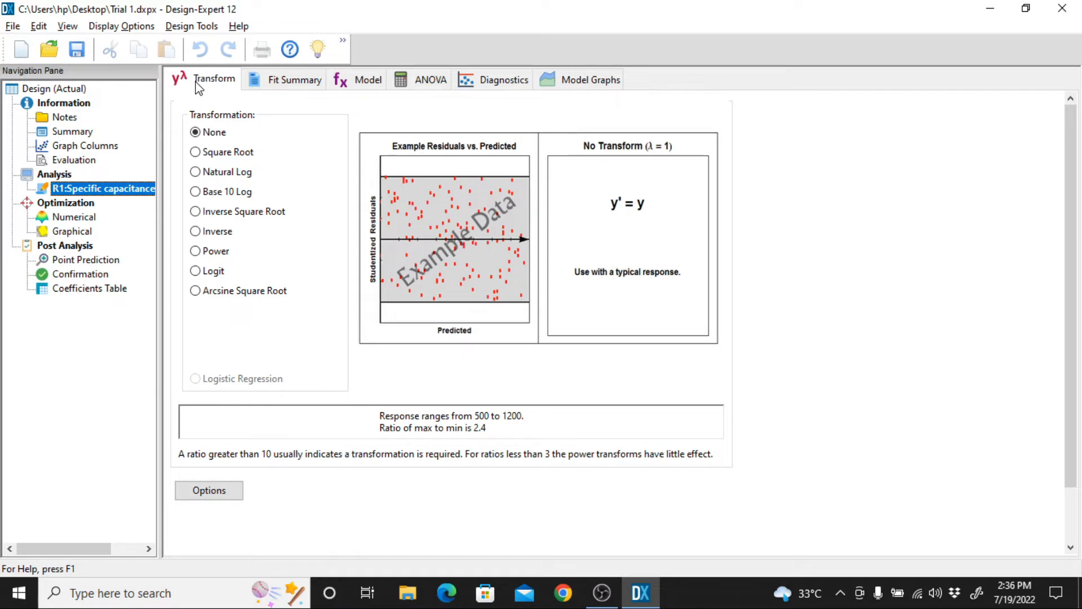
left_click(281, 83)
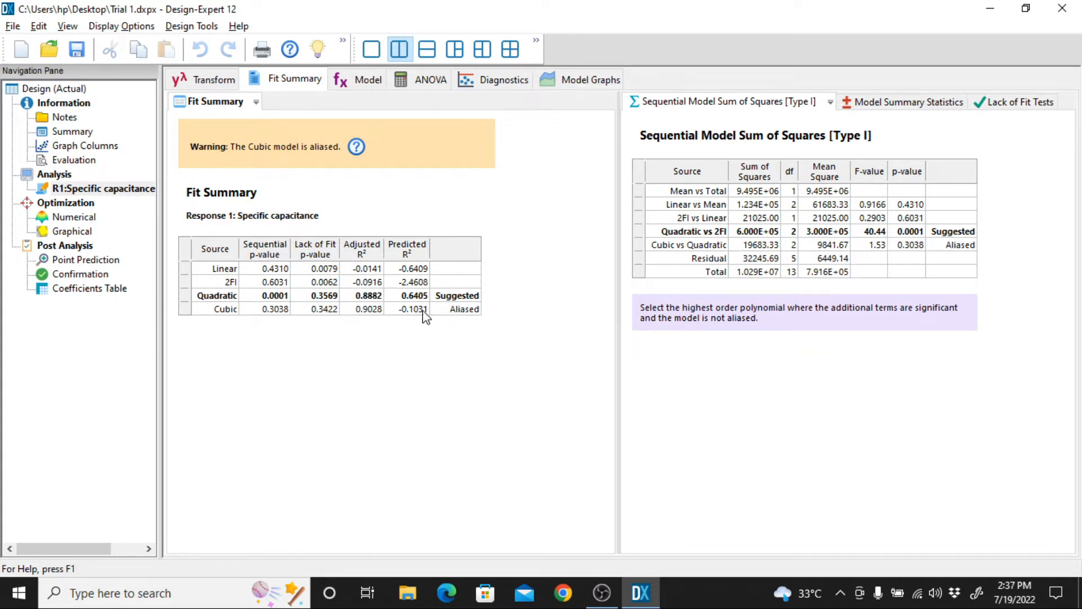
left_click(360, 88)
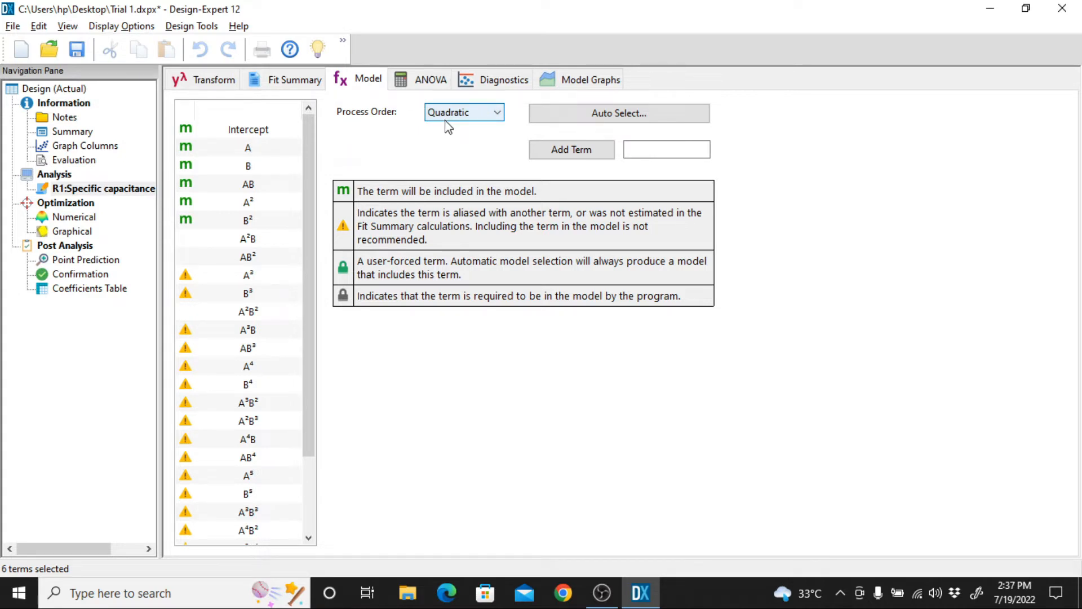
- Keep the Quadratic process order and review the ANOVA results and coded-factor equation for Specific capacitance
left_click(496, 114)
left_click(375, 146)
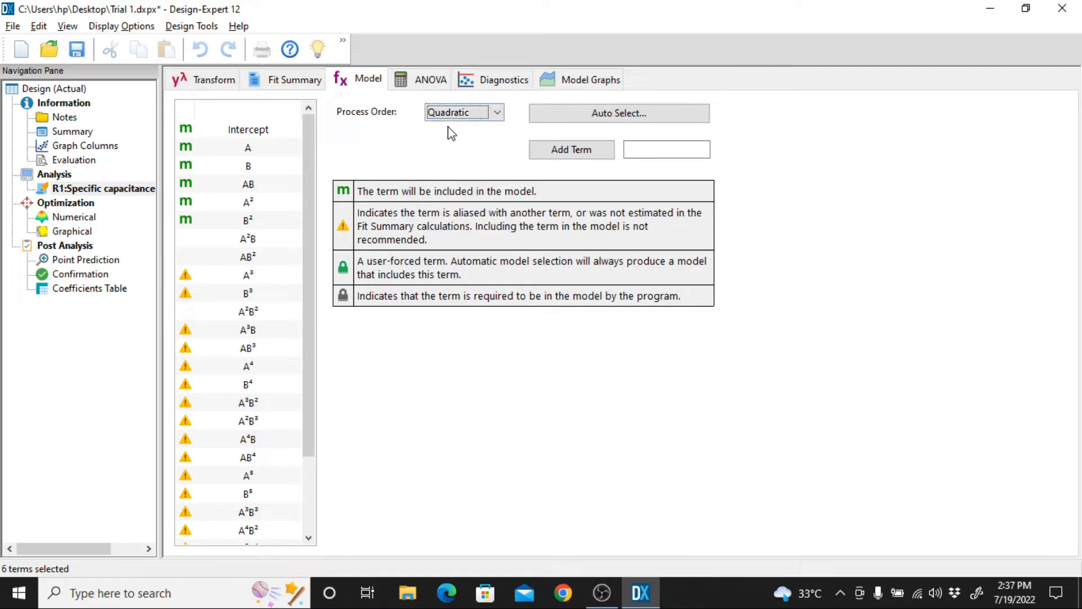
left_click(434, 80)
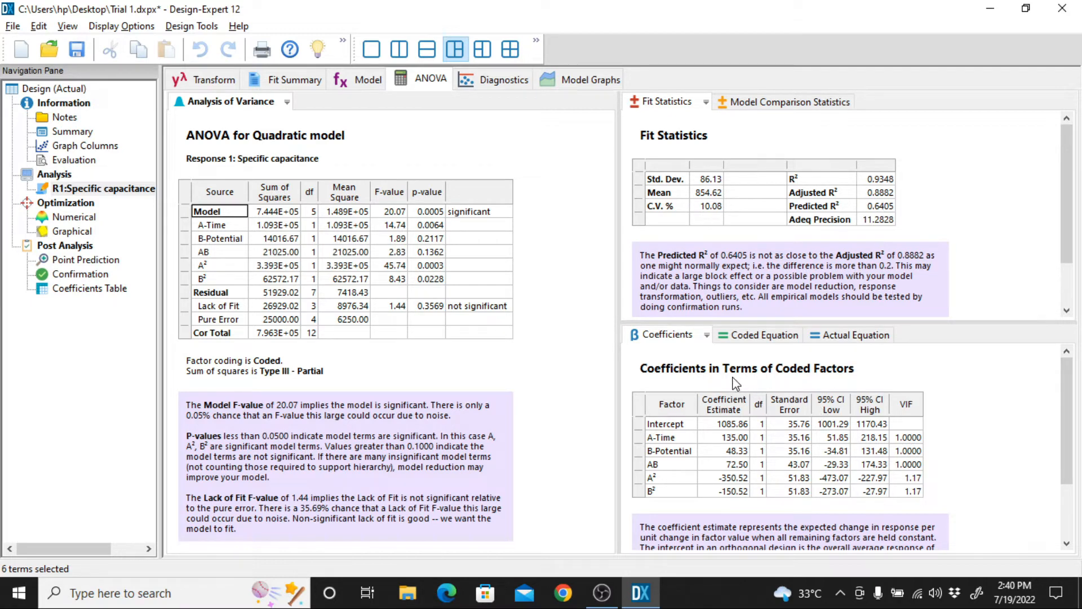
left_click(749, 337)
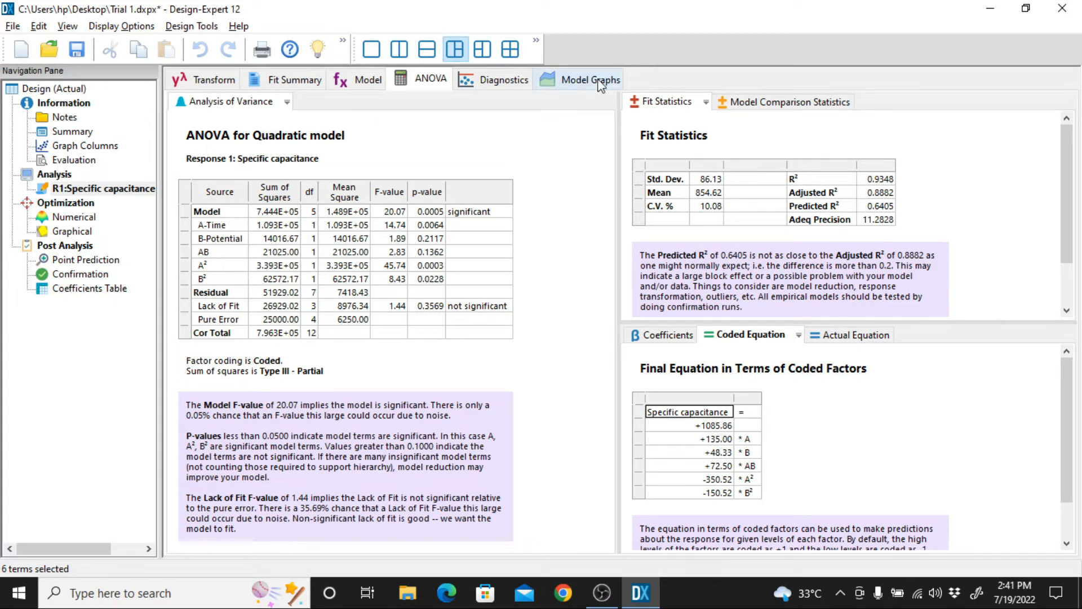
- Open the diagnostics and inspect individual runs on the Residuals vs. Predicted plot
left_click(490, 85)
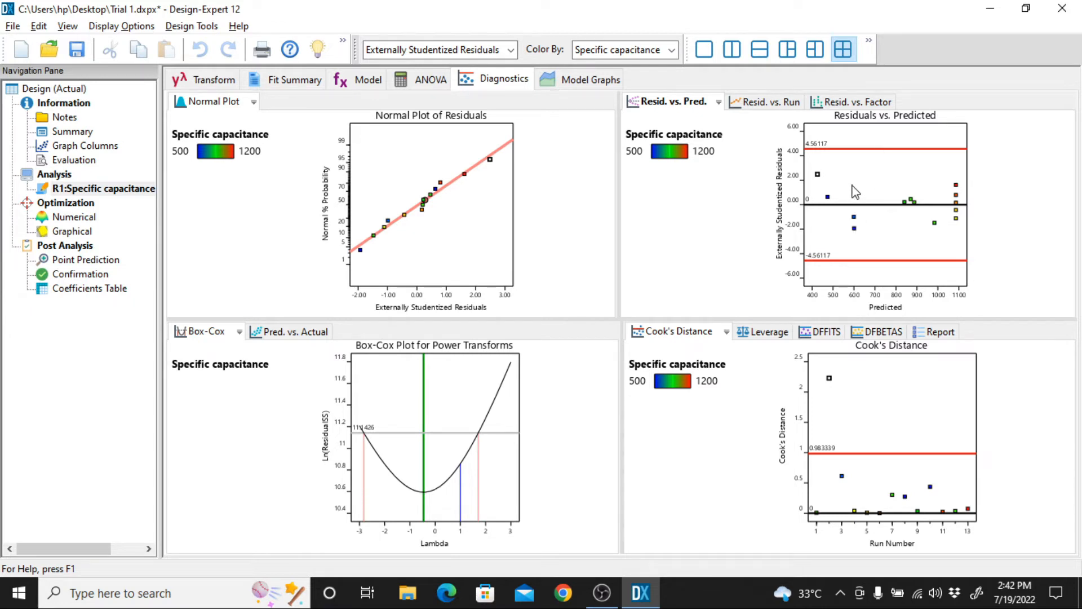
left_click(817, 174)
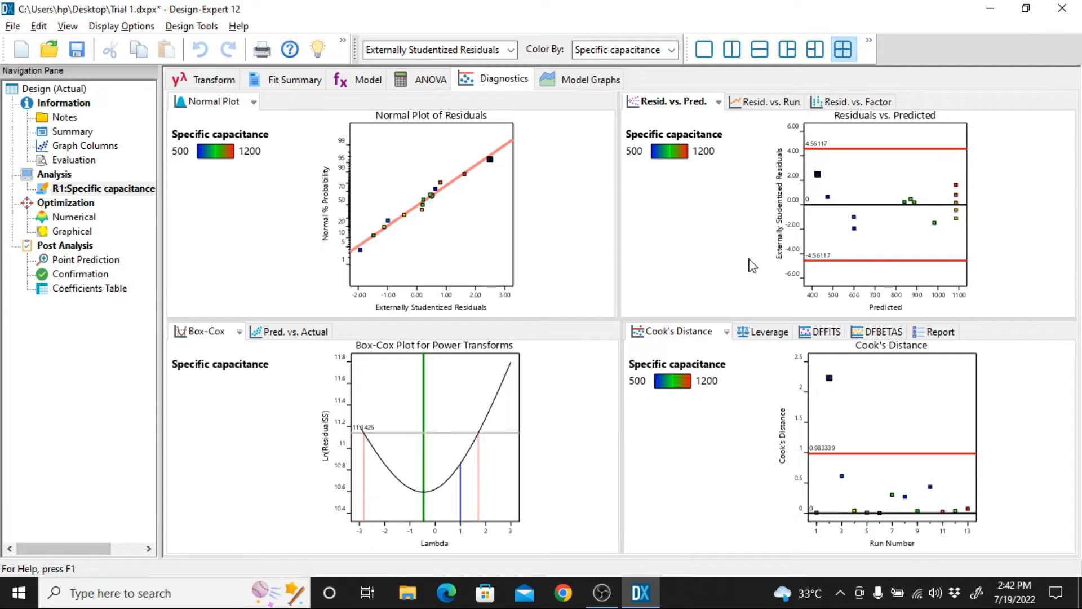
left_click(820, 178)
left_click(818, 173)
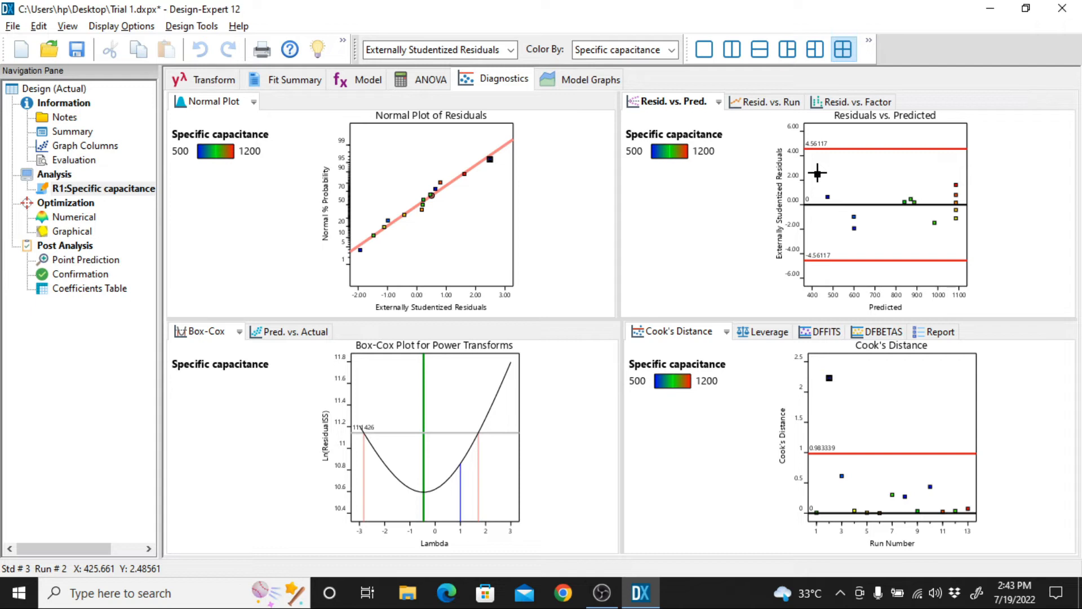
left_click(854, 228)
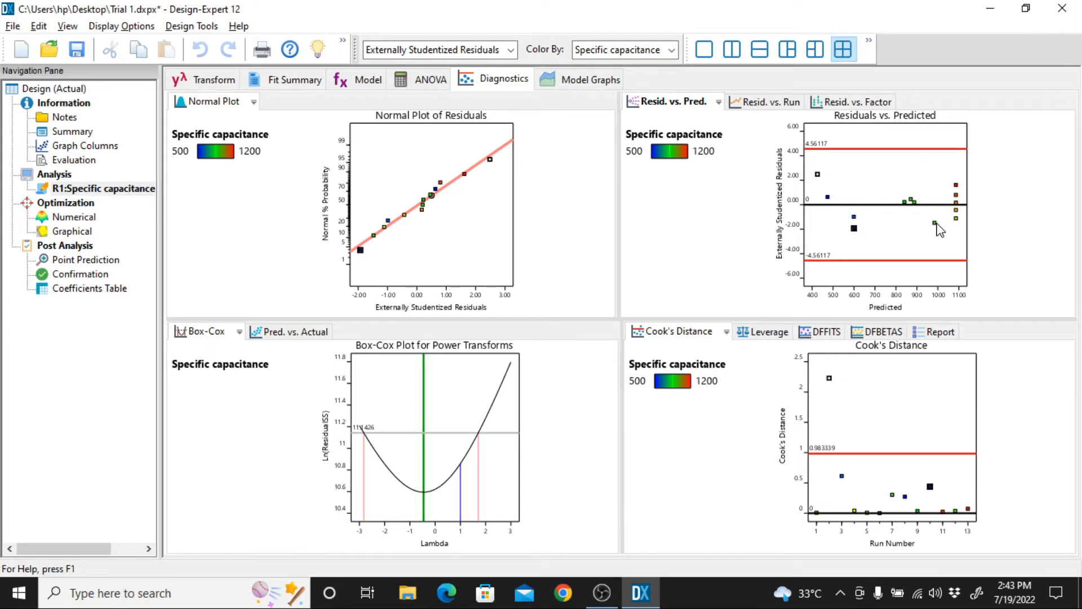
left_click(934, 222)
- Inspect the point above the Cook's Distance limit and compare it with the other runs on that plot
left_click(834, 382)
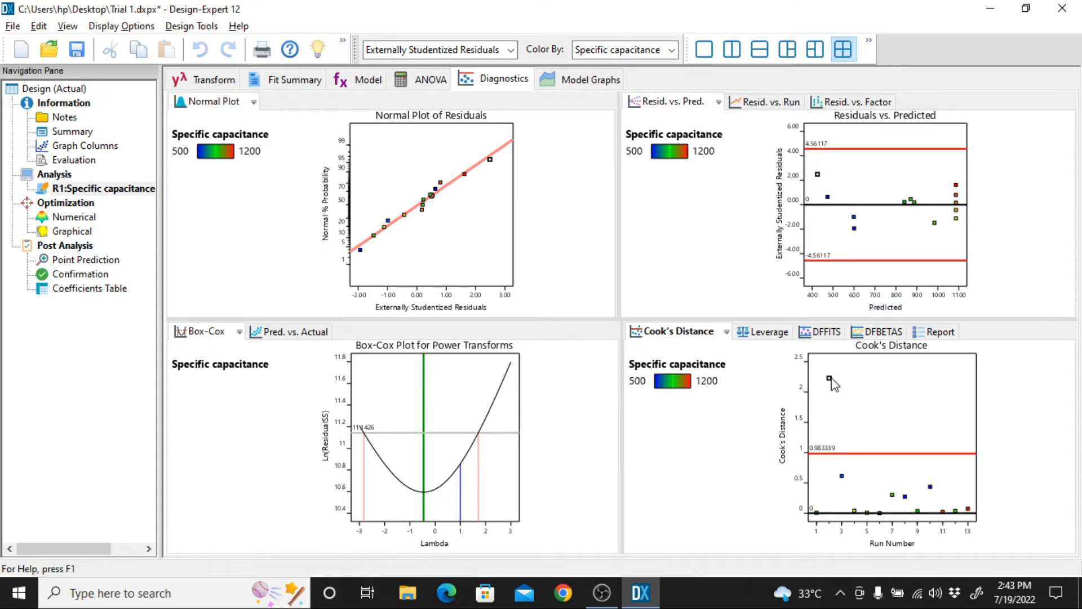
left_click(830, 382)
left_click(829, 379)
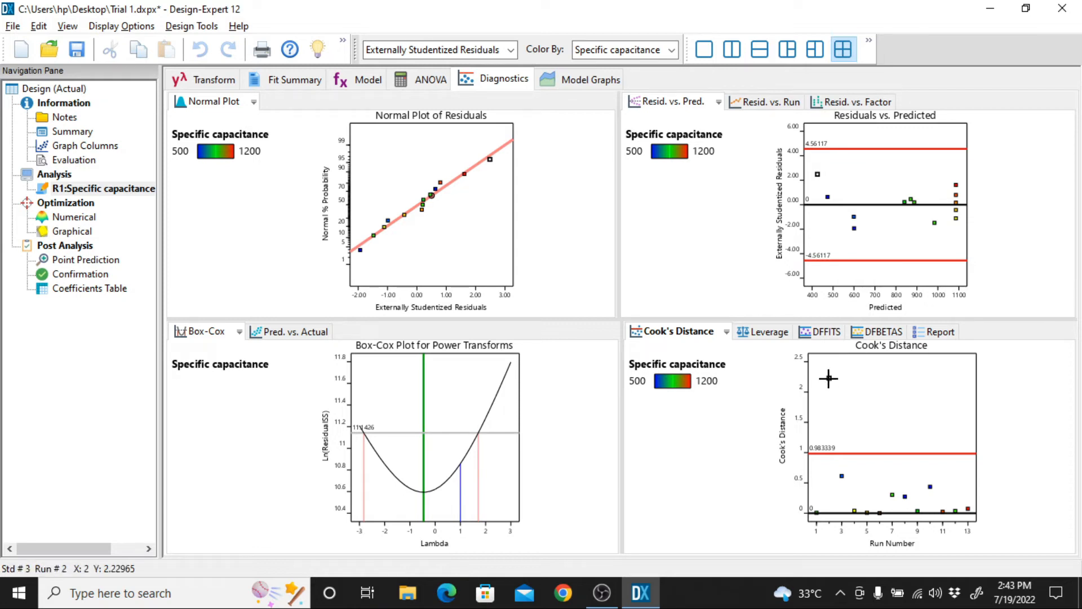
left_click(843, 476)
left_click(930, 487)
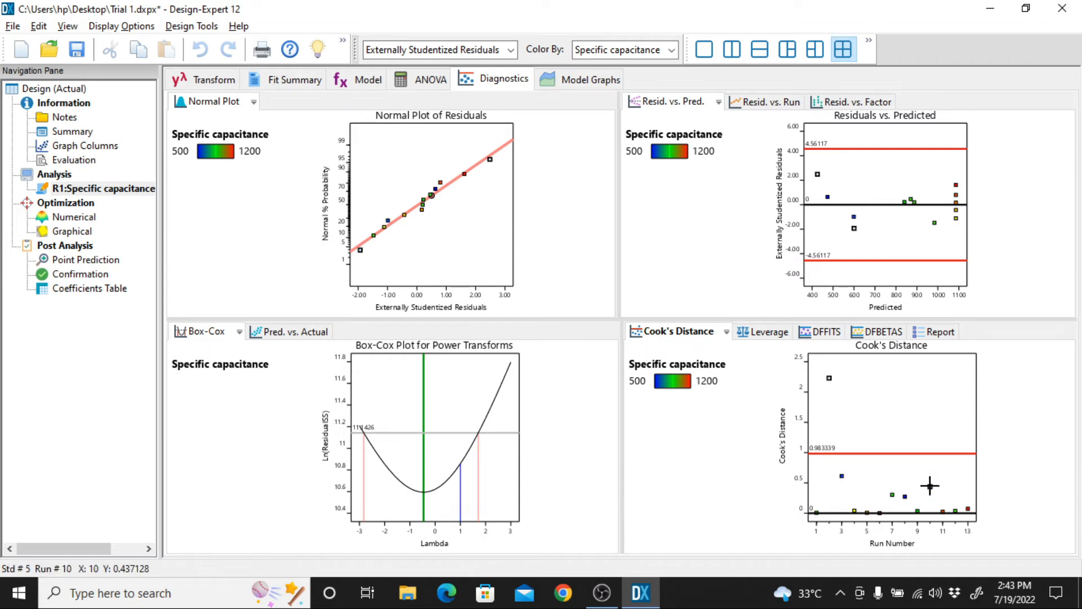
left_click(904, 496)
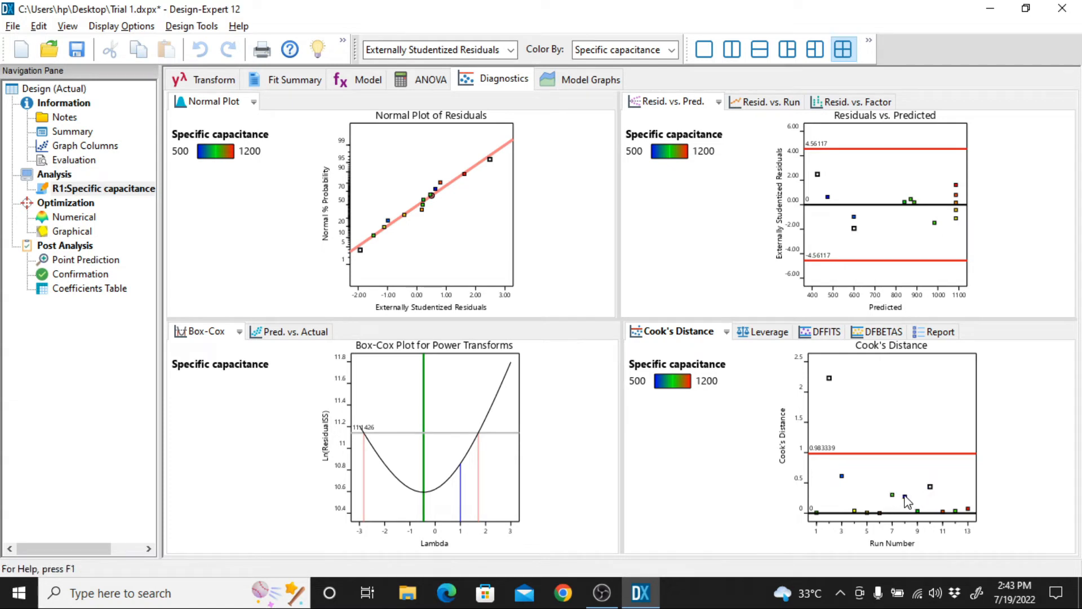
left_click(905, 496)
left_click(891, 494)
left_click(829, 379)
left_click(842, 477)
- Examine the residuals against run and factor, and check points on the Predicted vs. Actual plot against Cook's Distance
left_click(770, 106)
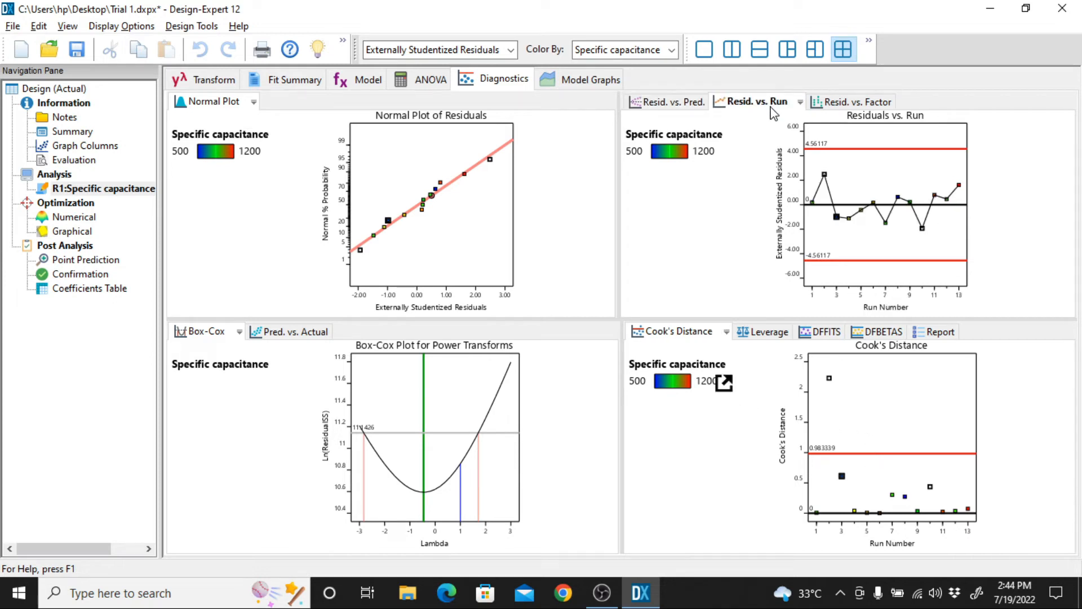
left_click(833, 105)
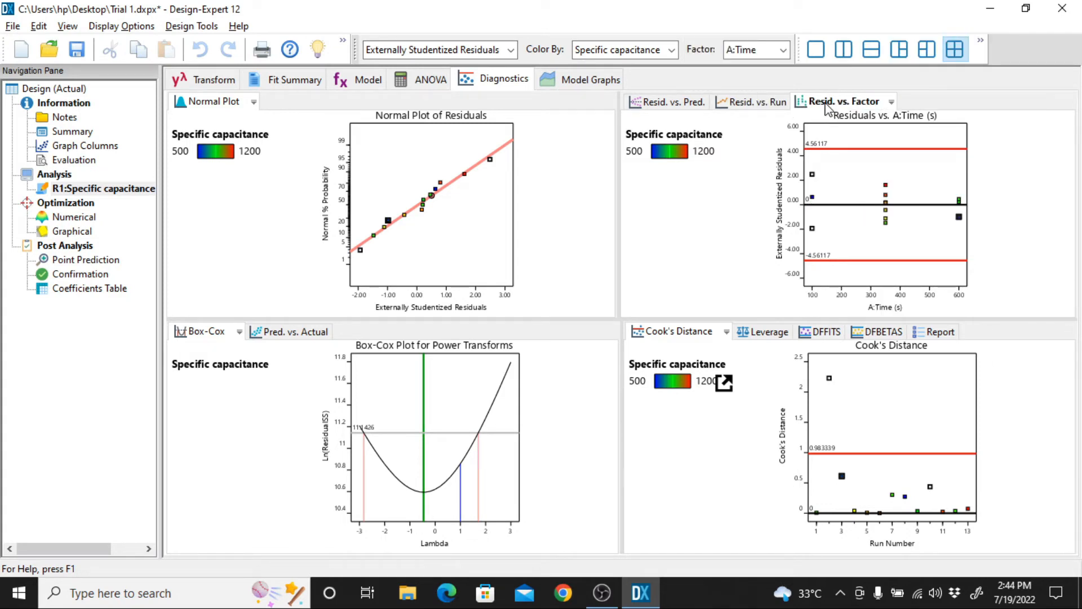
left_click(288, 341)
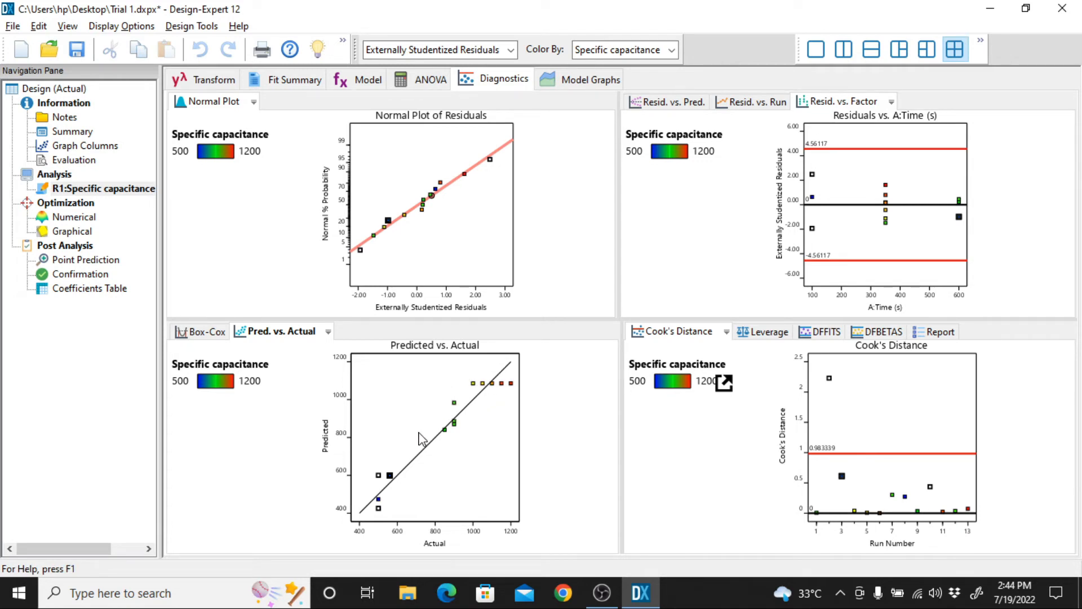
left_click(378, 475)
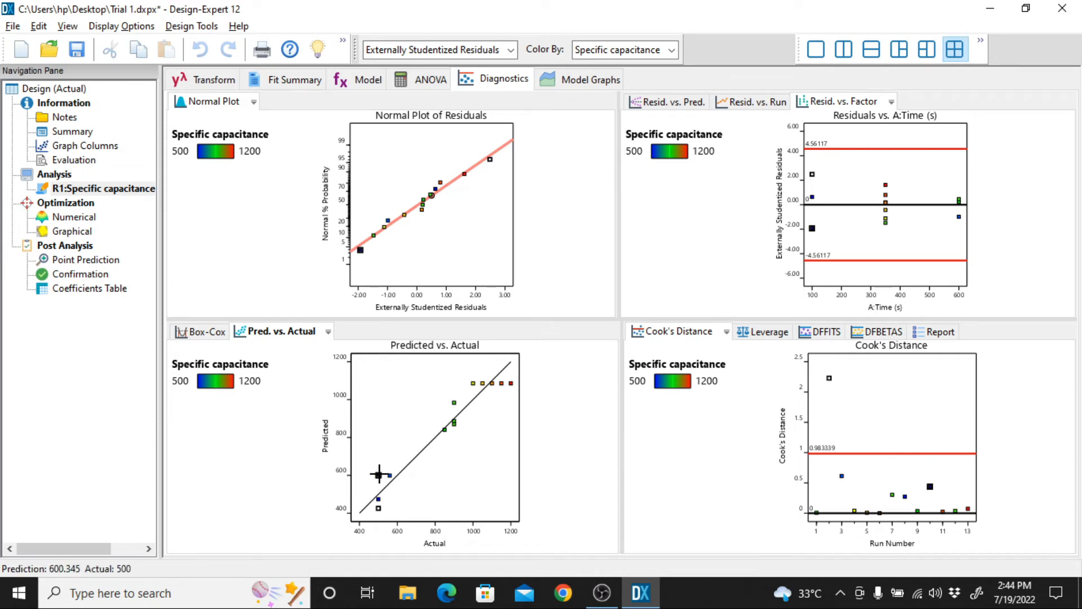
left_click(454, 402)
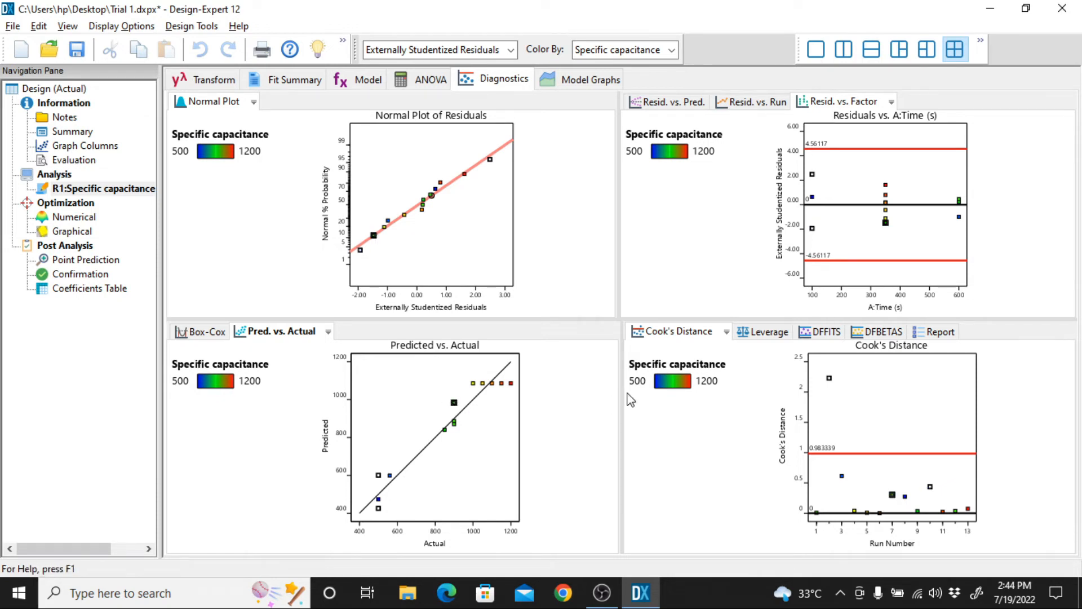
mouse_move(828, 377)
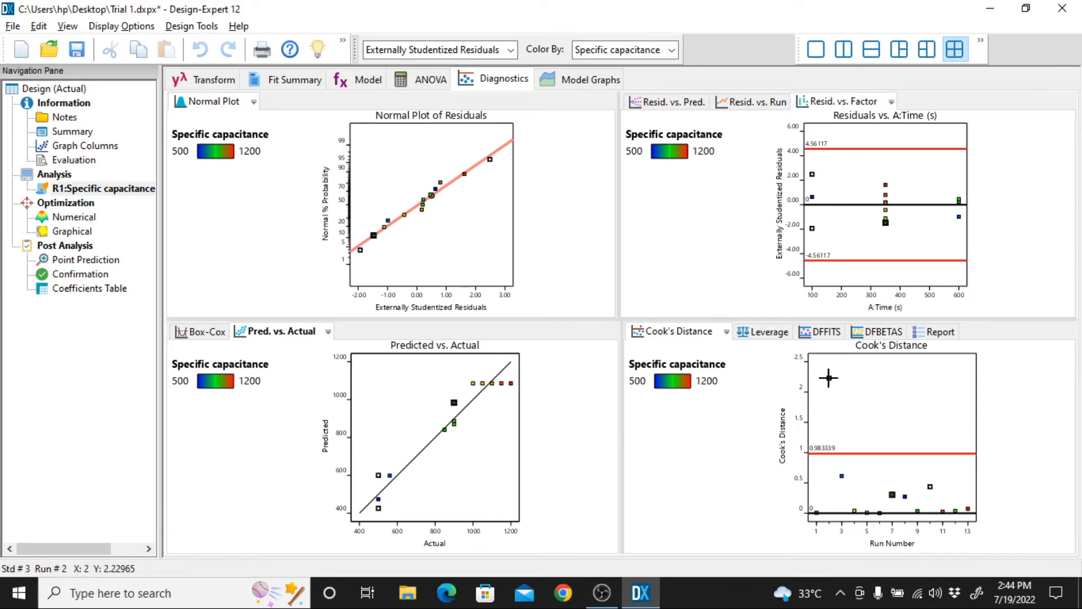
left_click(843, 476)
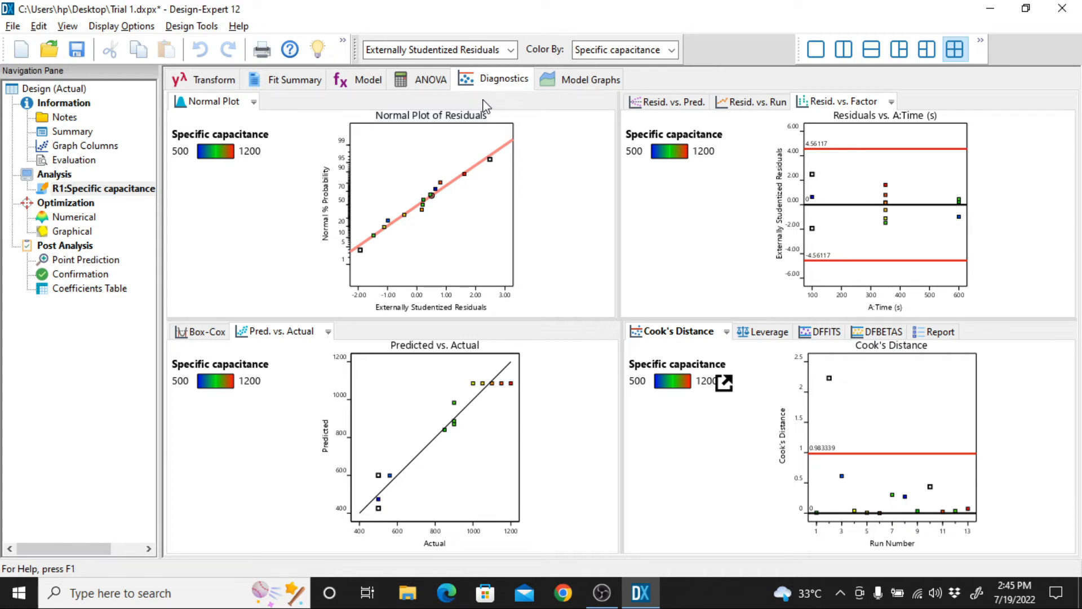
- View the model graphs with one-factor plots for terms A and B, and compare both in the All Factors plot
left_click(577, 86)
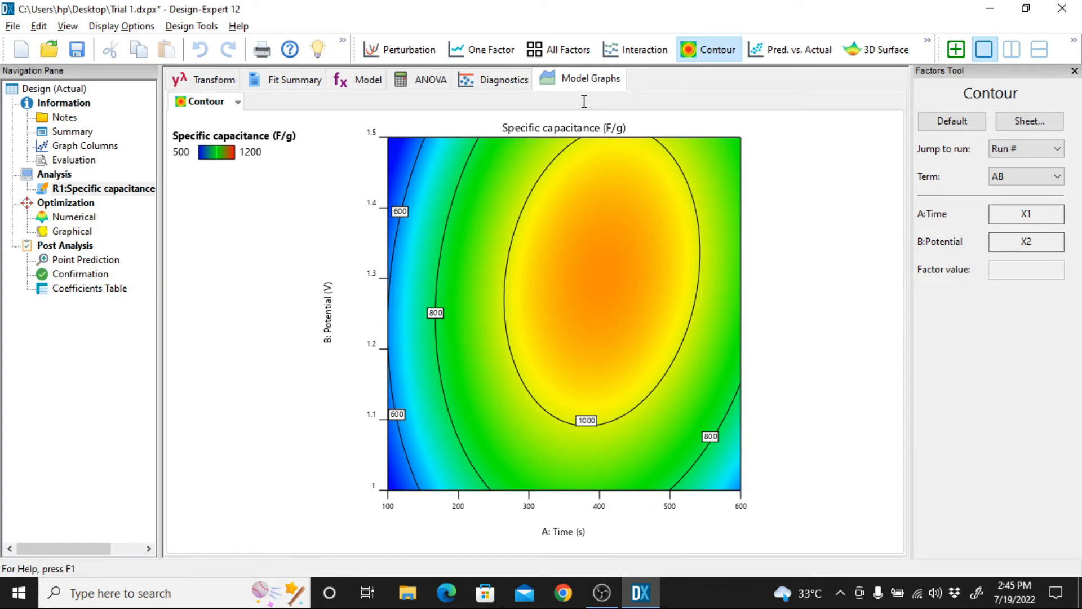
left_click(493, 55)
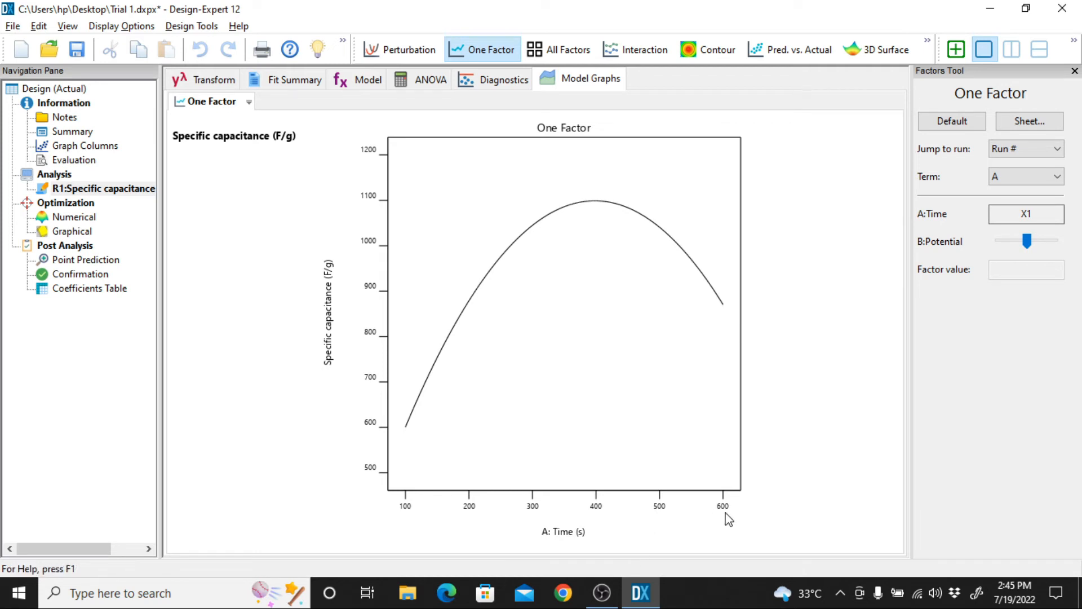
left_click(1056, 178)
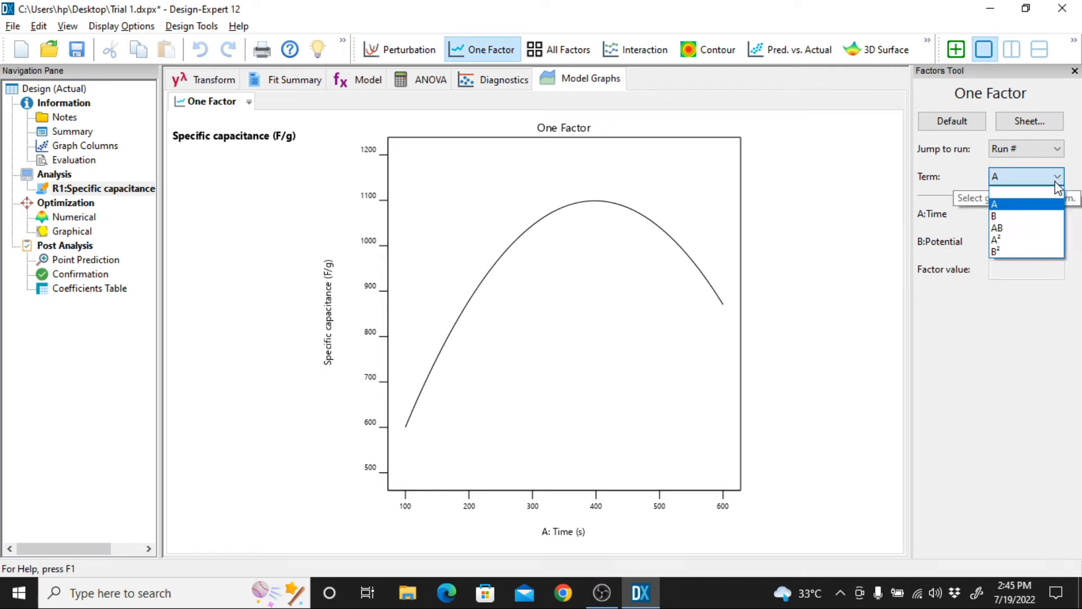
left_click(1035, 217)
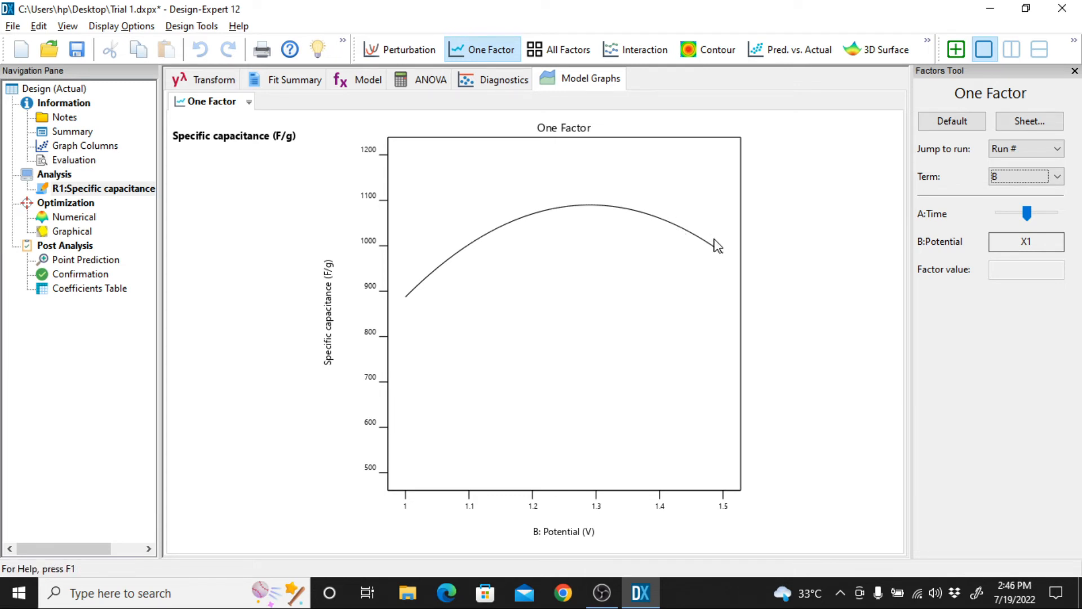
left_click(580, 52)
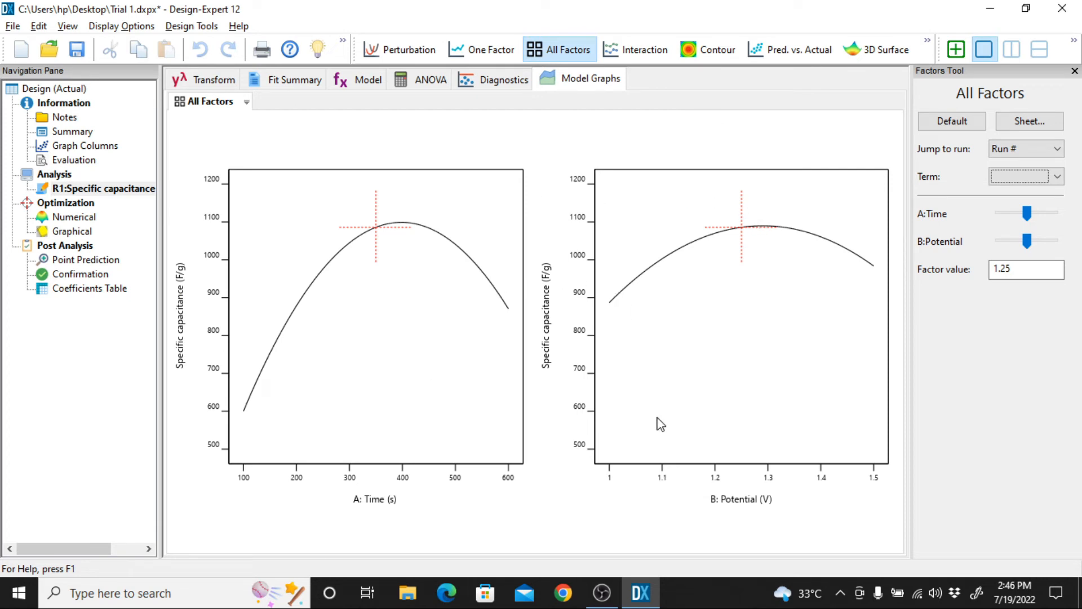
- View the interaction, contour and predicted vs. actual graphs, and display the AB response as a slightly rotated 3D surface
left_click(642, 52)
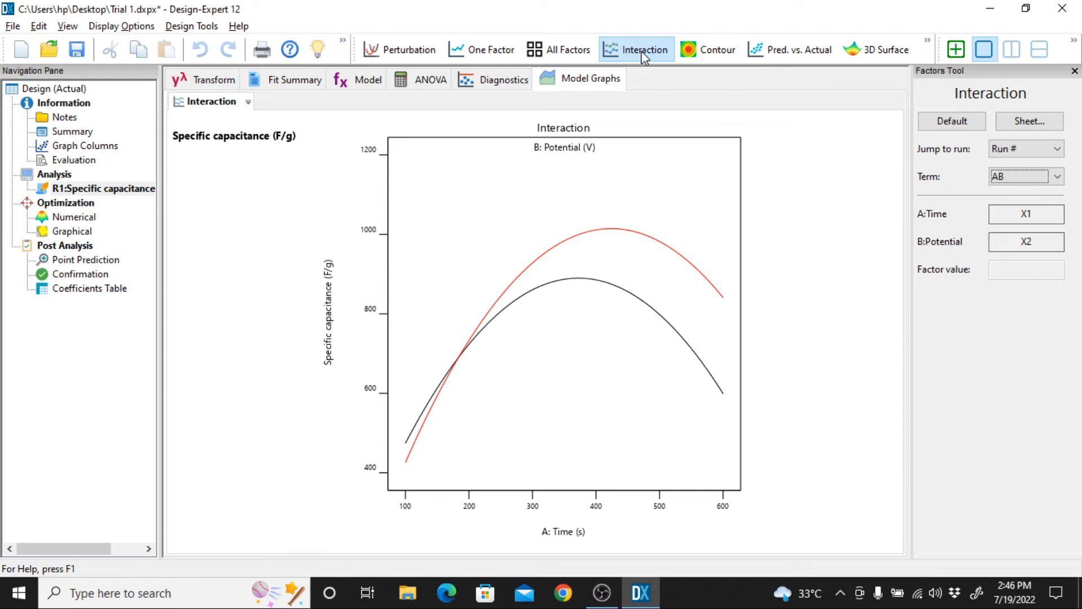
left_click(690, 50)
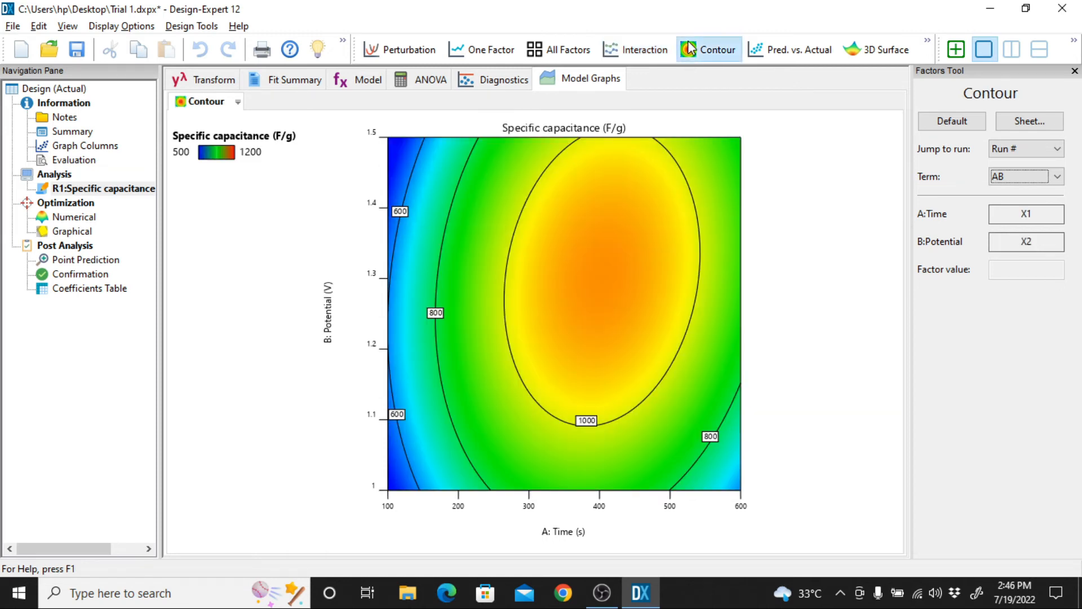
left_click(801, 51)
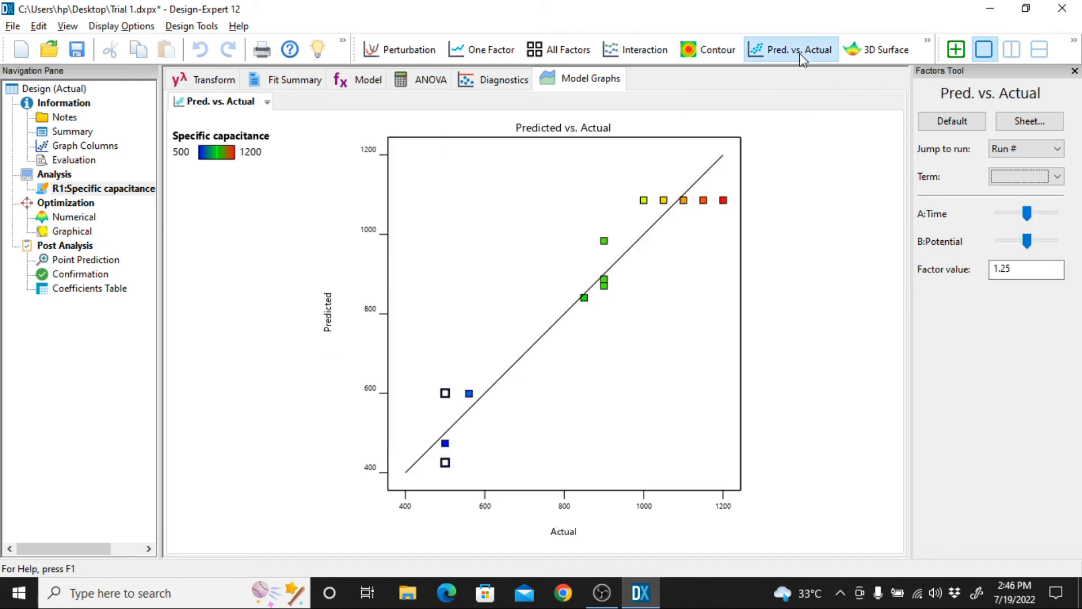
left_click(717, 53)
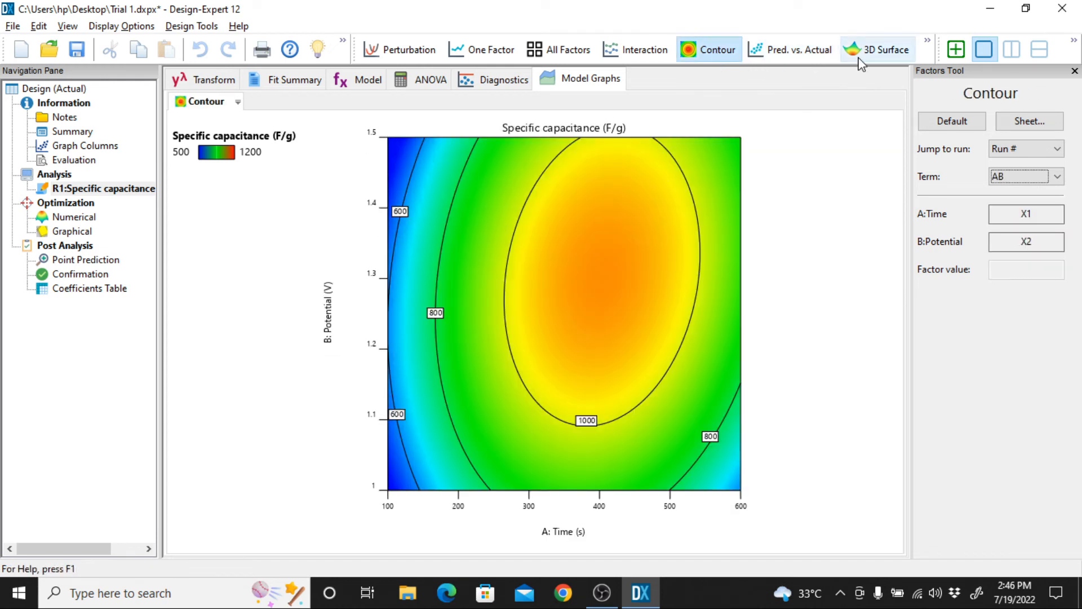
left_click(884, 59)
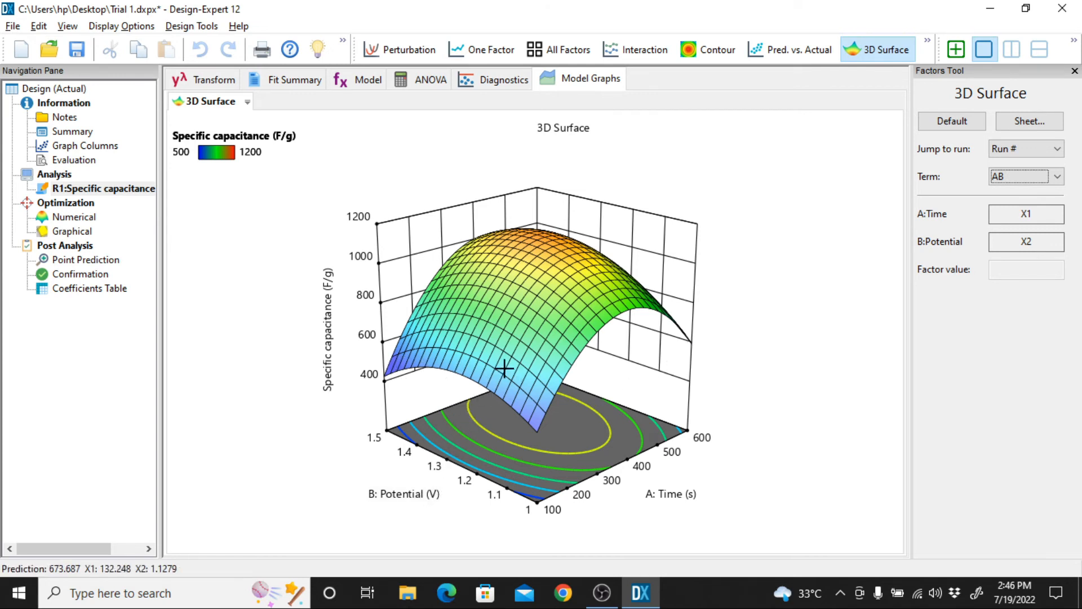
mouse_move(502, 367)
left_mouse_down()
mouse_move(505, 349)
mouse_move(503, 367)
left_mouse_up()
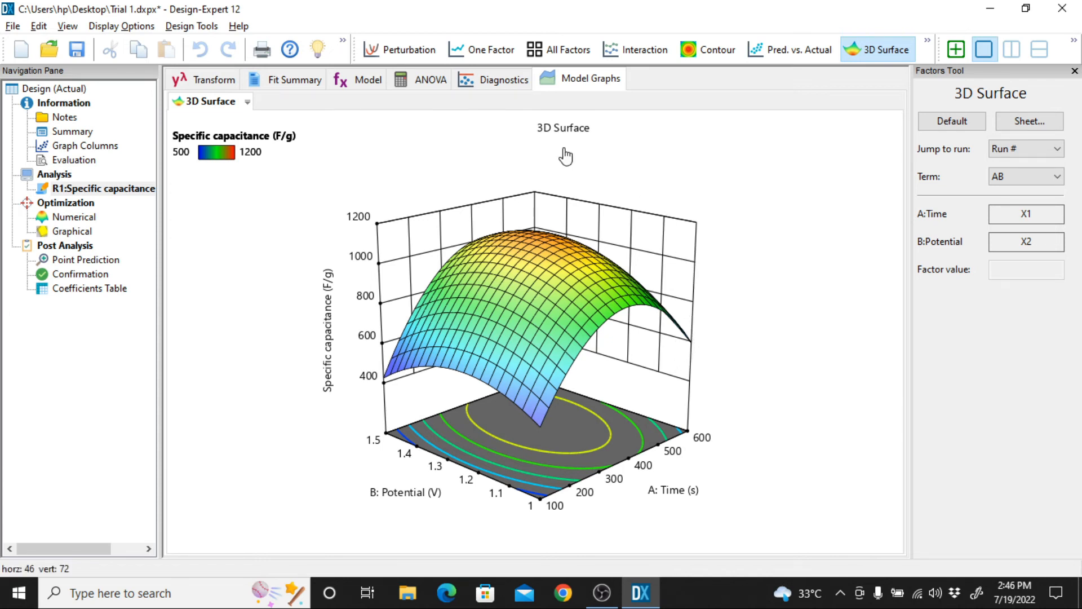
- Revisit the ANOVA results and diagnostics, and return to the 3D surface model graph
left_click(433, 84)
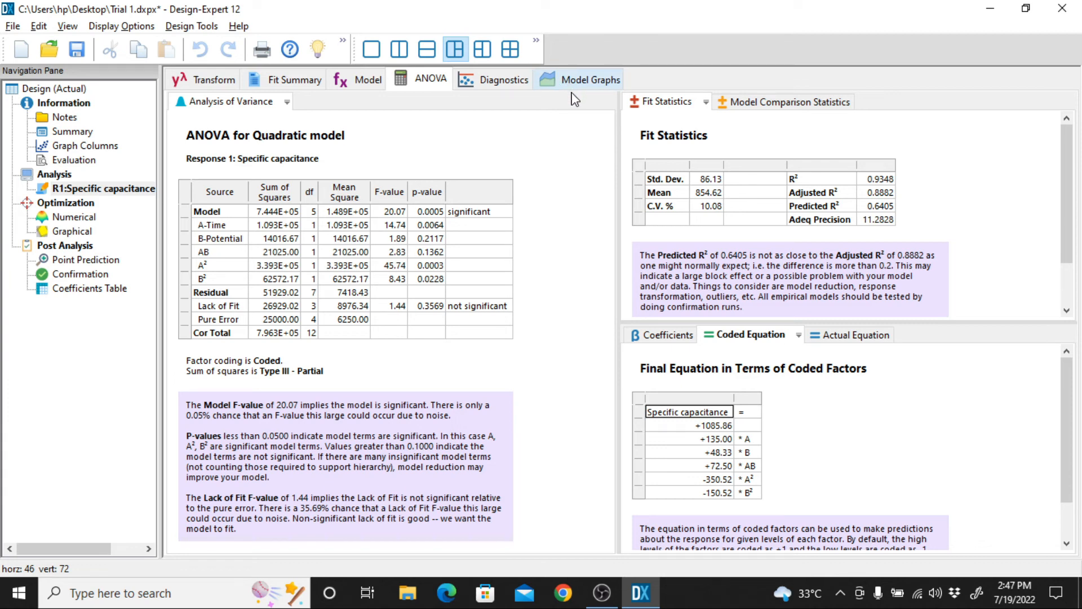
left_click(520, 84)
left_click(580, 84)
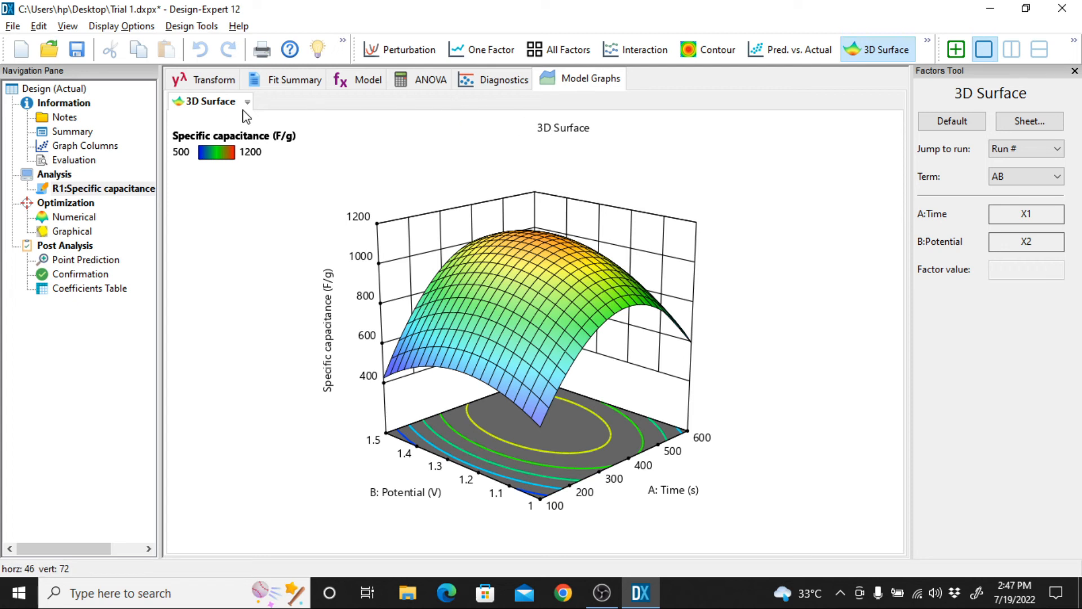
- Set the numerical optimization goal for Specific capacitance to maximize, keeping Time and Potential in range
left_click(68, 218)
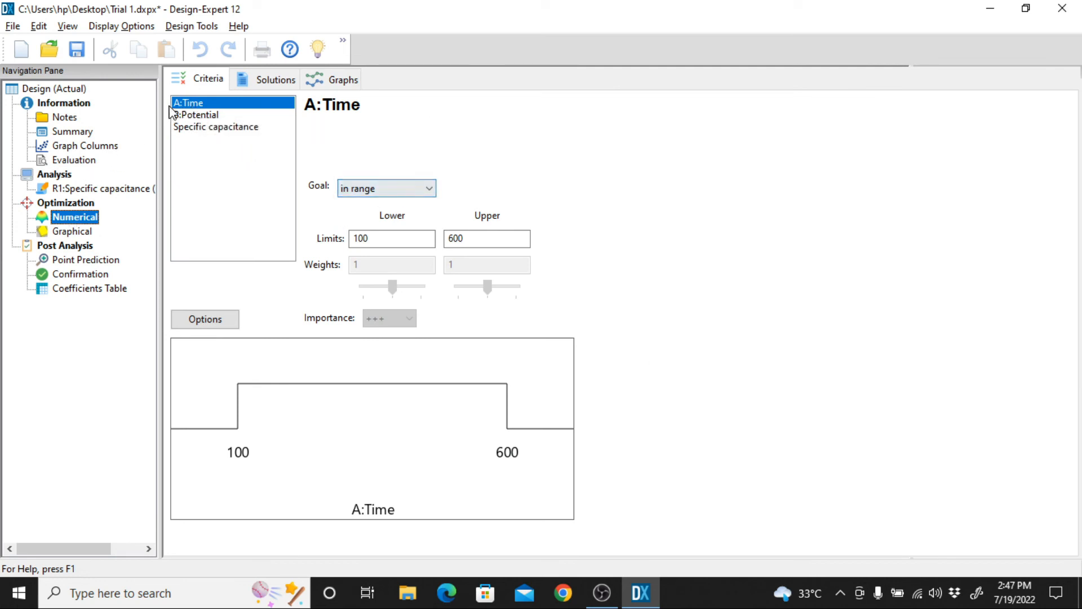
left_click(201, 116)
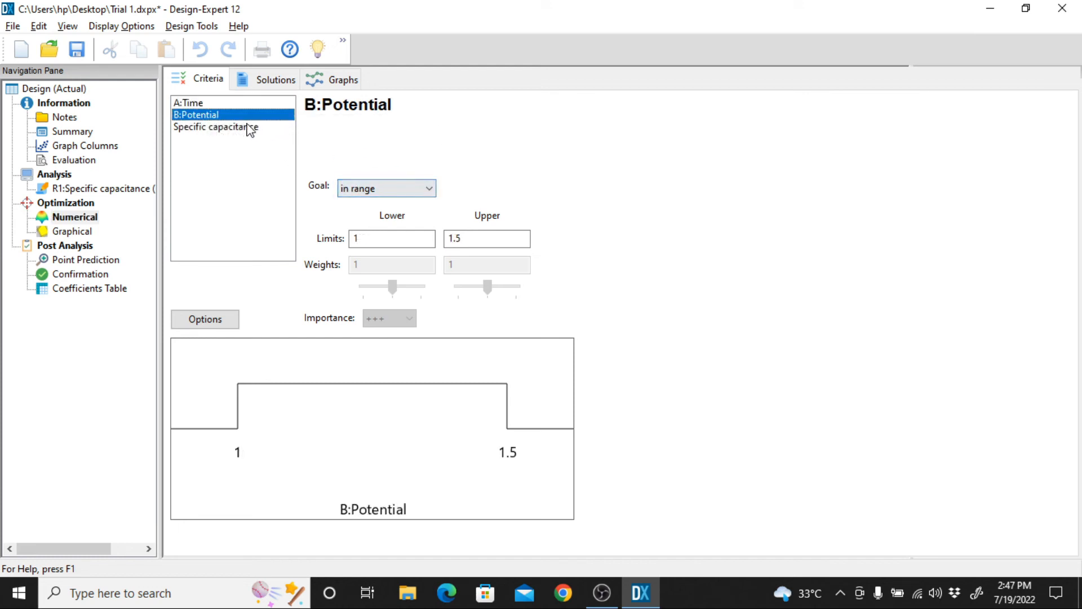
left_click(250, 128)
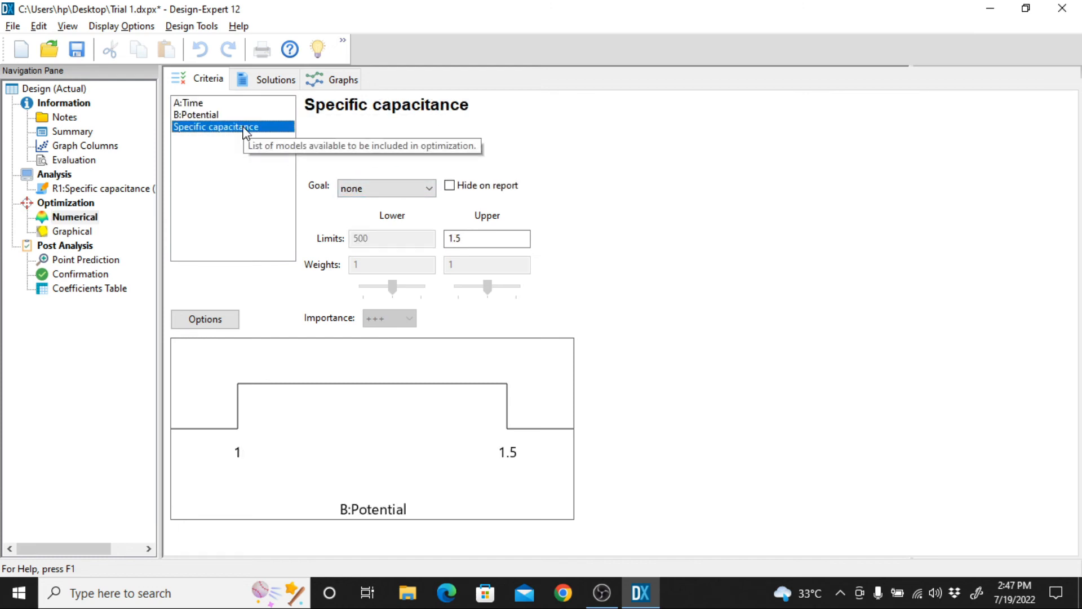
left_click(408, 187)
left_click(415, 213)
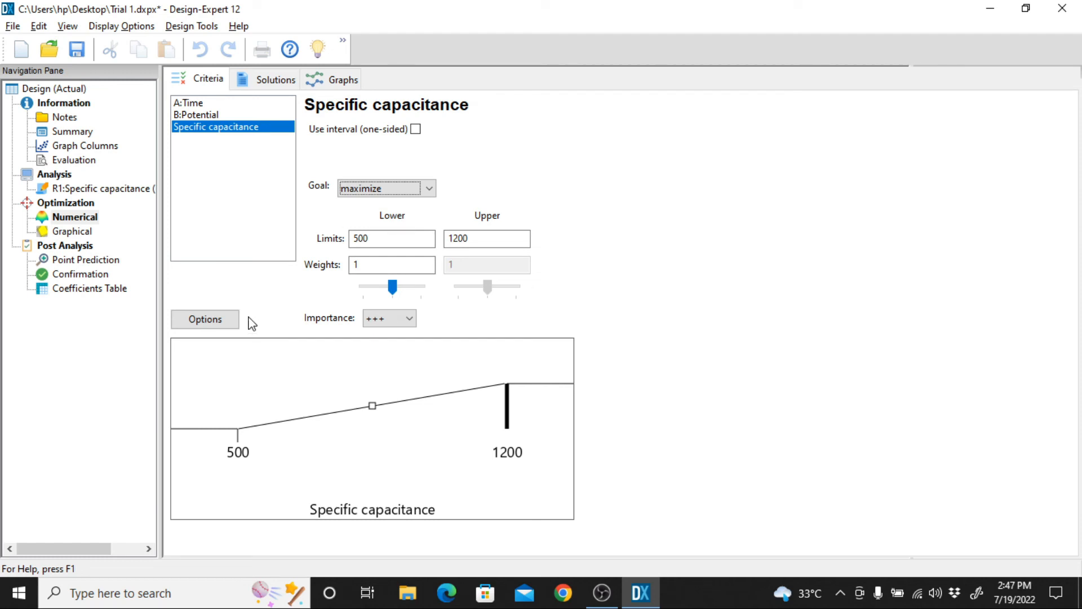
- Generate the numerical optimization solution and review its ramps alongside the desirability and specific capacitance contour graphs
left_click(282, 81)
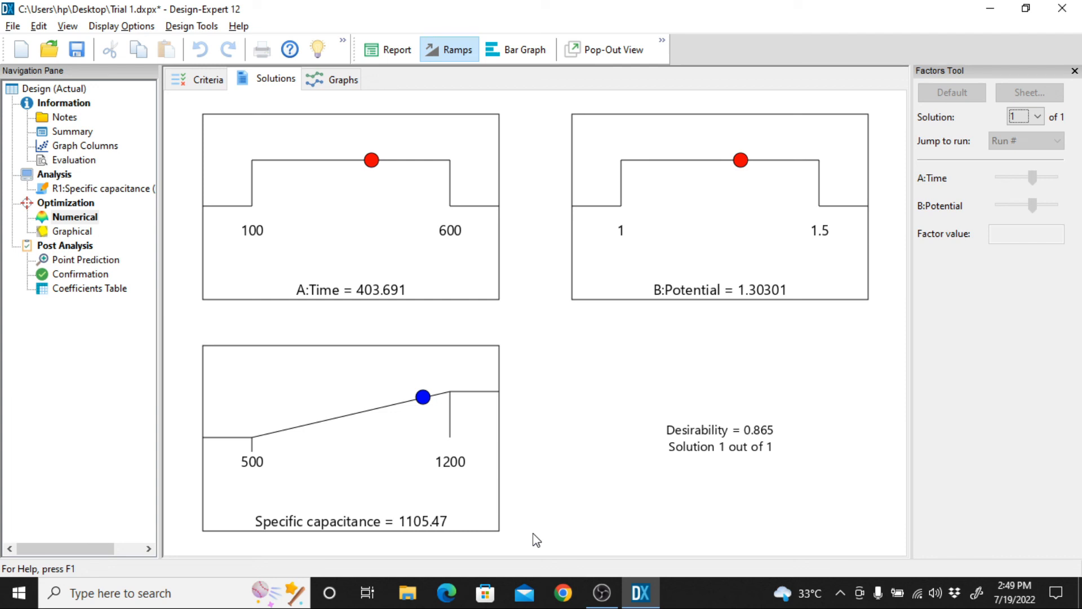
left_click(335, 80)
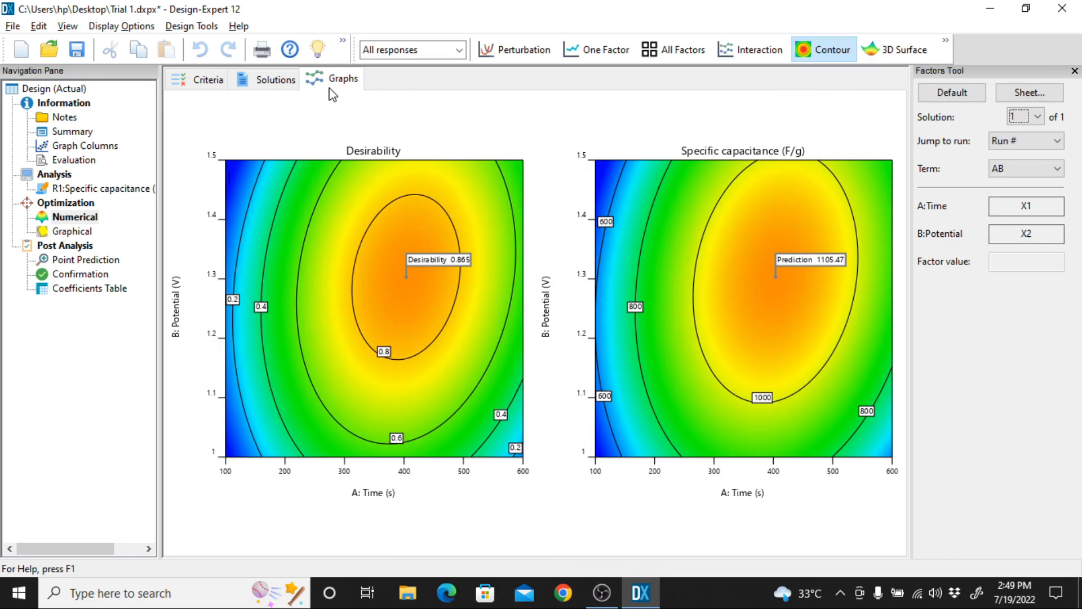
left_click(283, 93)
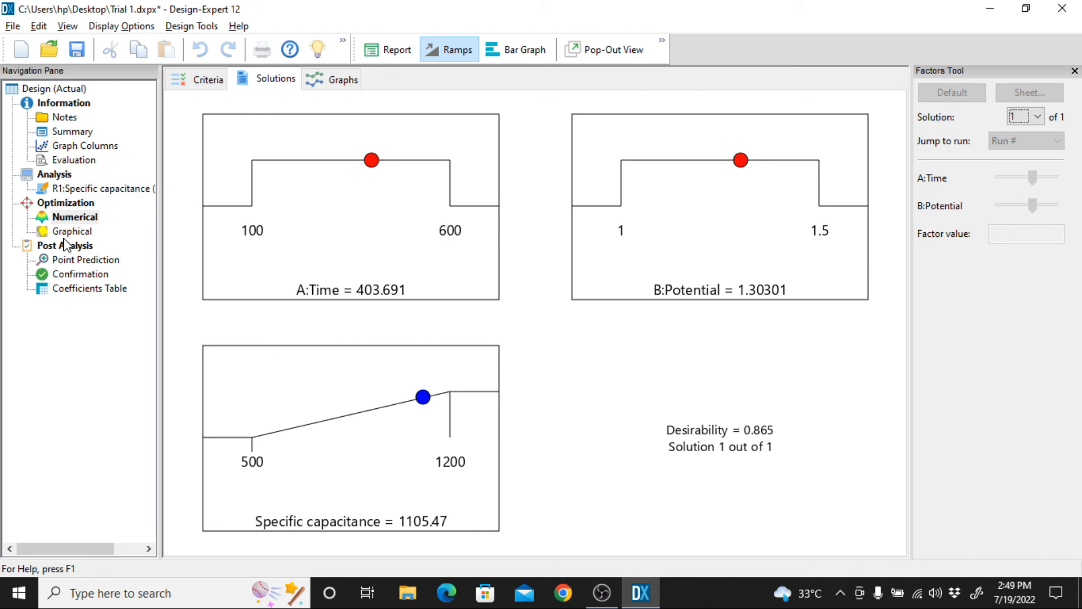
- Return to the Specific capacitance analysis and rotate its 3D surface plot to another viewing angle
left_click(93, 186)
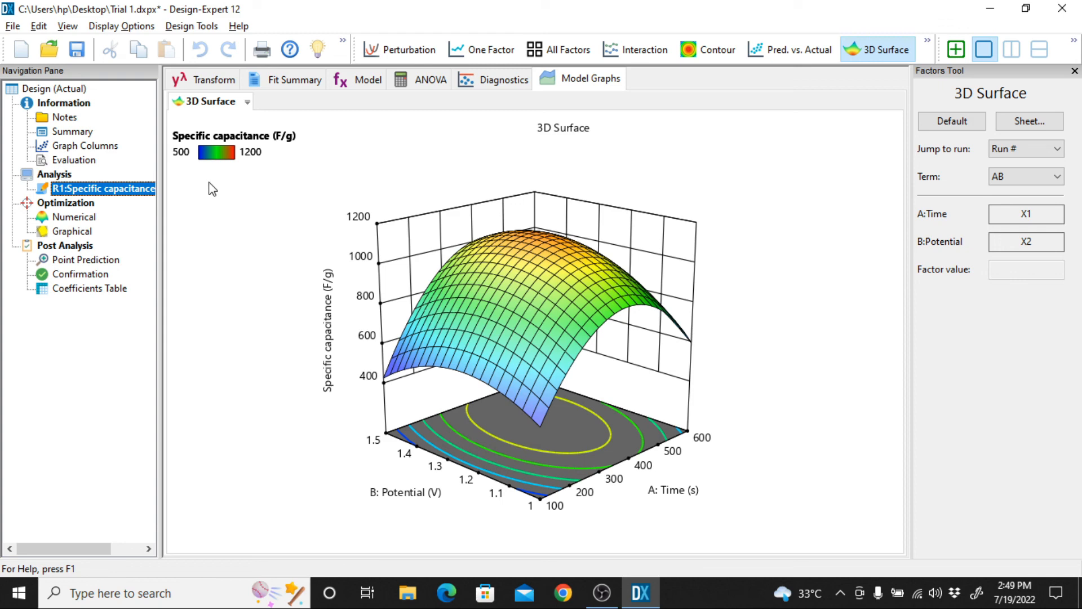
mouse_move(471, 329)
left_mouse_down()
mouse_move(485, 313)
mouse_move(489, 323)
left_mouse_up()
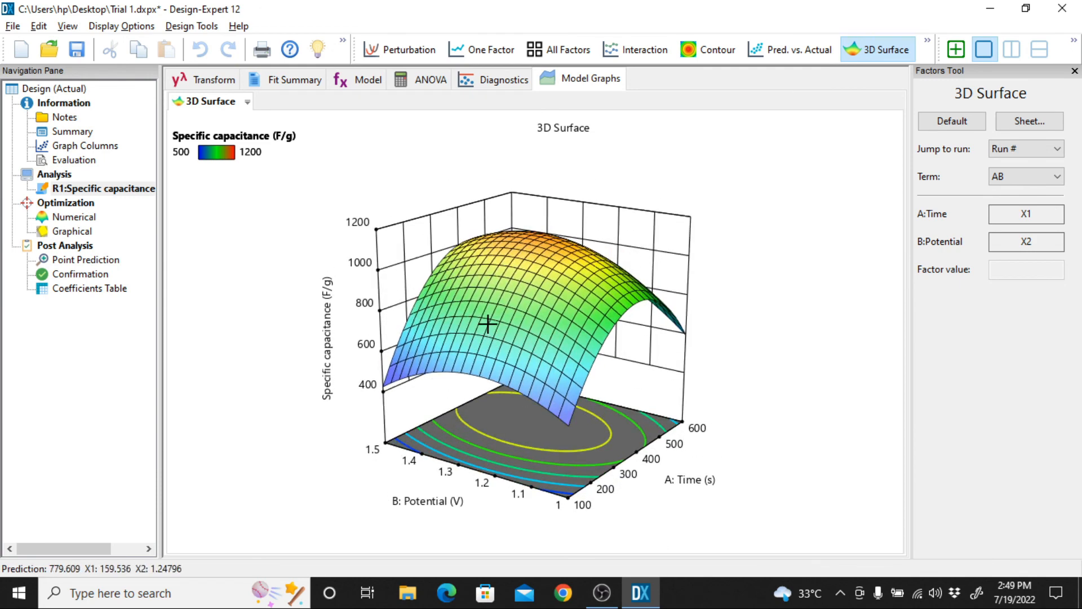